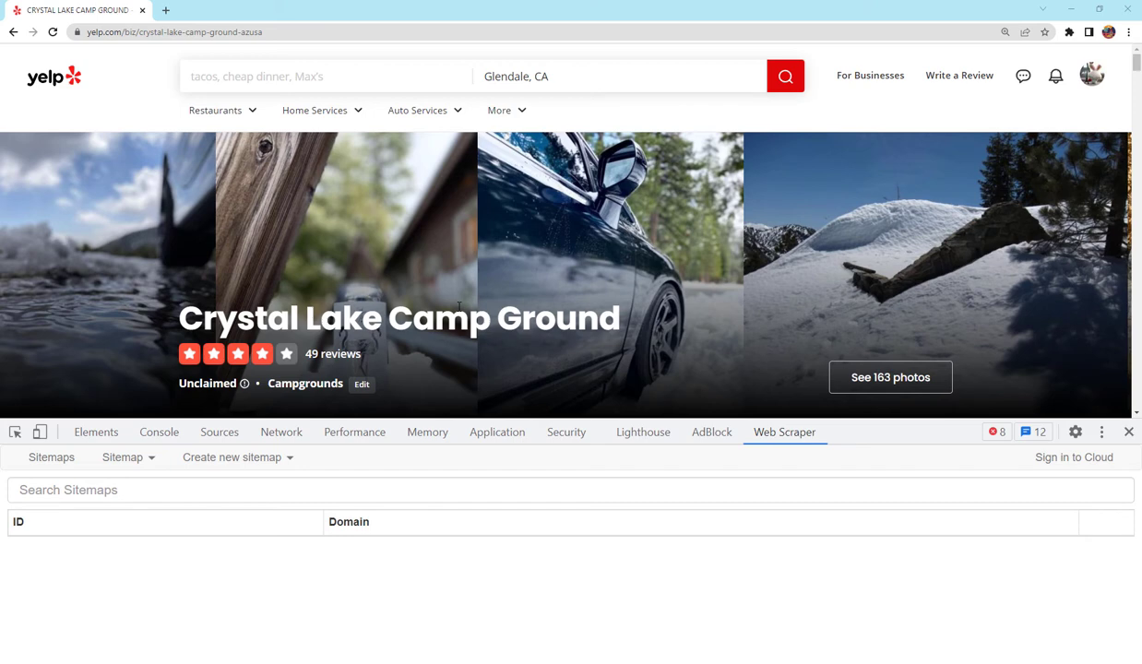
# Step: Examine the Crystal Lake Camp Ground page from its header through the reviews to the page numbers below them
pyautogui.scroll(-5, 461, 323)
pyautogui.scroll(4, 461, 327)
pyautogui.scroll(1, 461, 332)
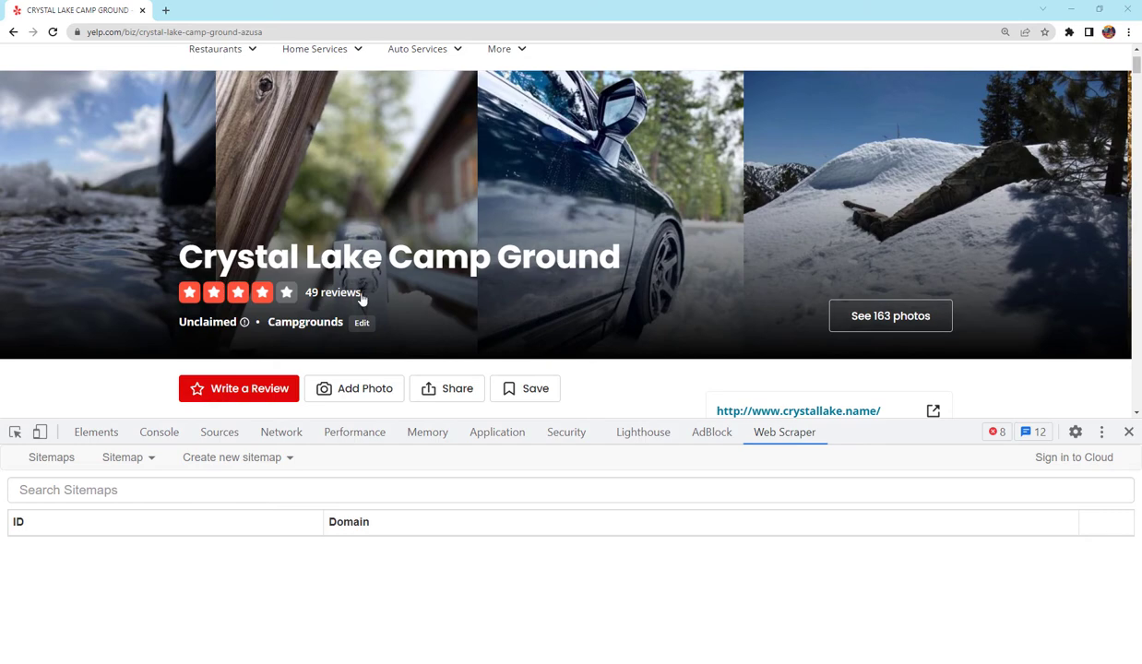
pyautogui.scroll(-15, 365, 298)
pyautogui.scroll(-12, 364, 298)
pyautogui.scroll(-12, 366, 298)
pyautogui.scroll(-12, 365, 298)
pyautogui.scroll(-12, 365, 298)
pyautogui.scroll(3, 366, 298)
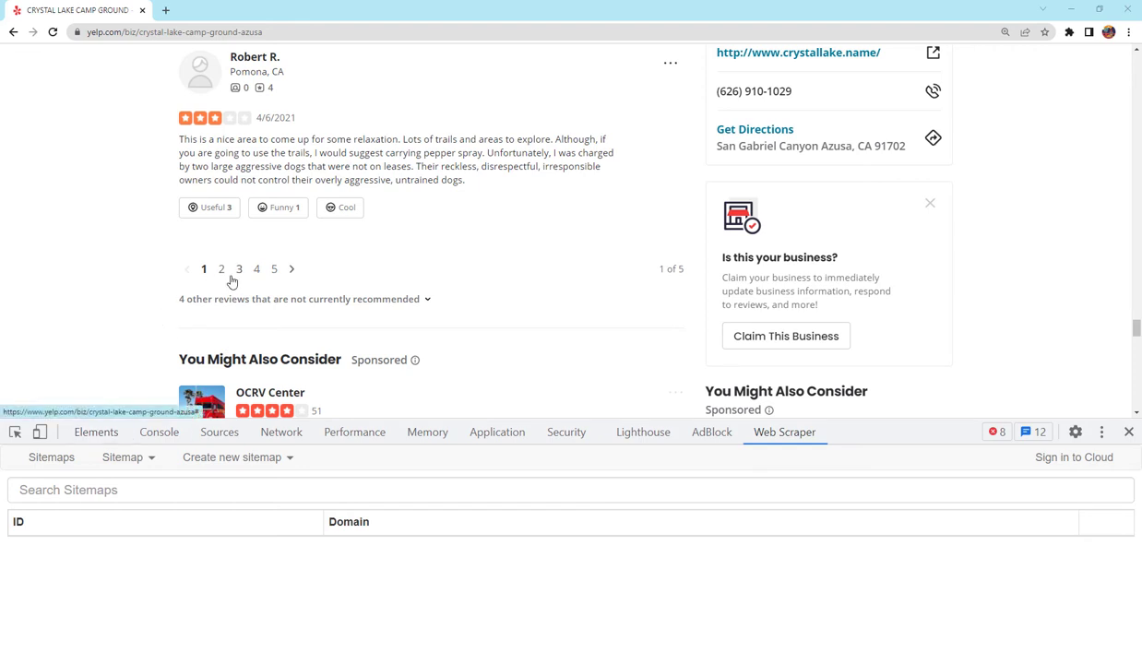
# Step: Start a new sitemap in Web Scraper and name it yelpreview
pyautogui.click(132, 499)
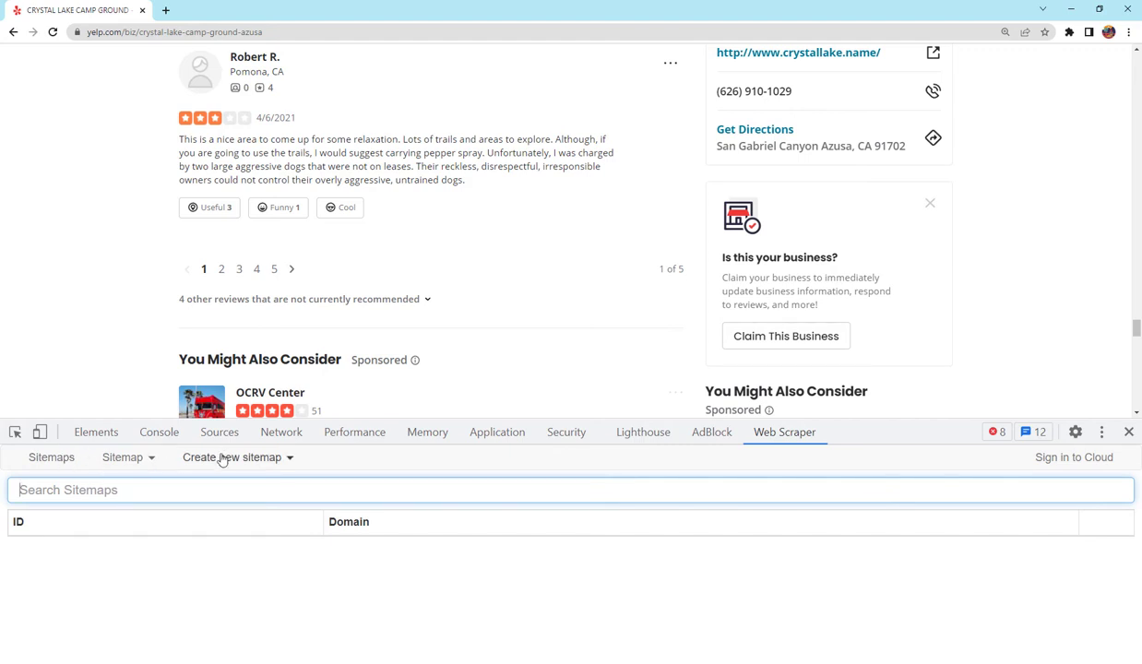
pyautogui.click(223, 459)
pyautogui.click(222, 484)
pyautogui.click(139, 495)
pyautogui.write('y')
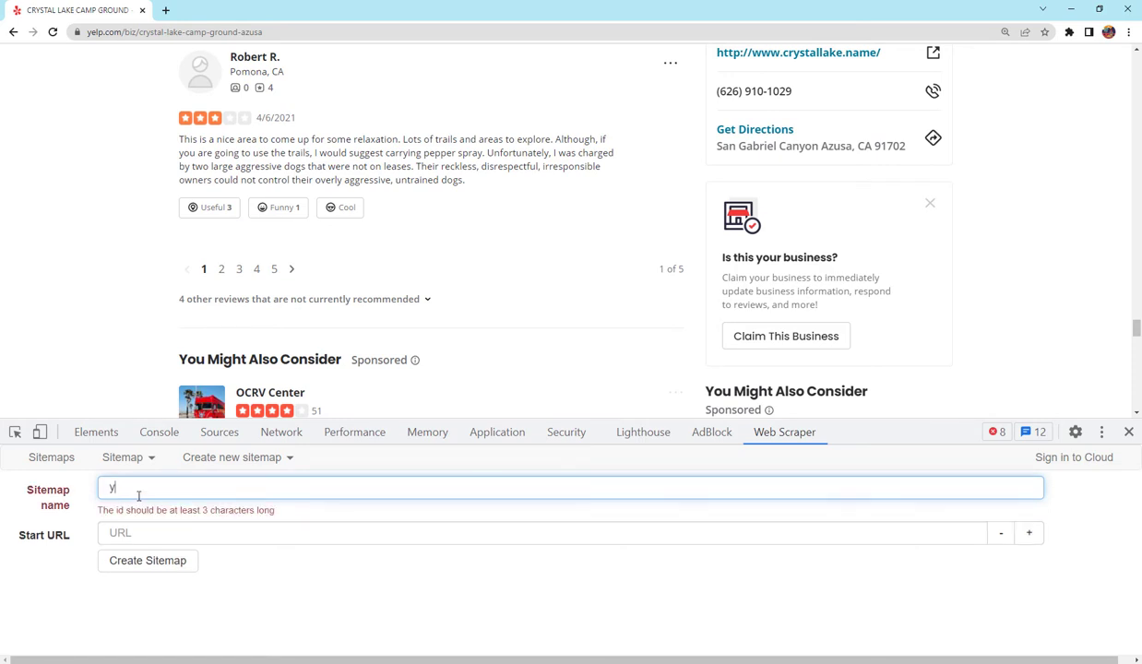
pyautogui.write('elpreview')
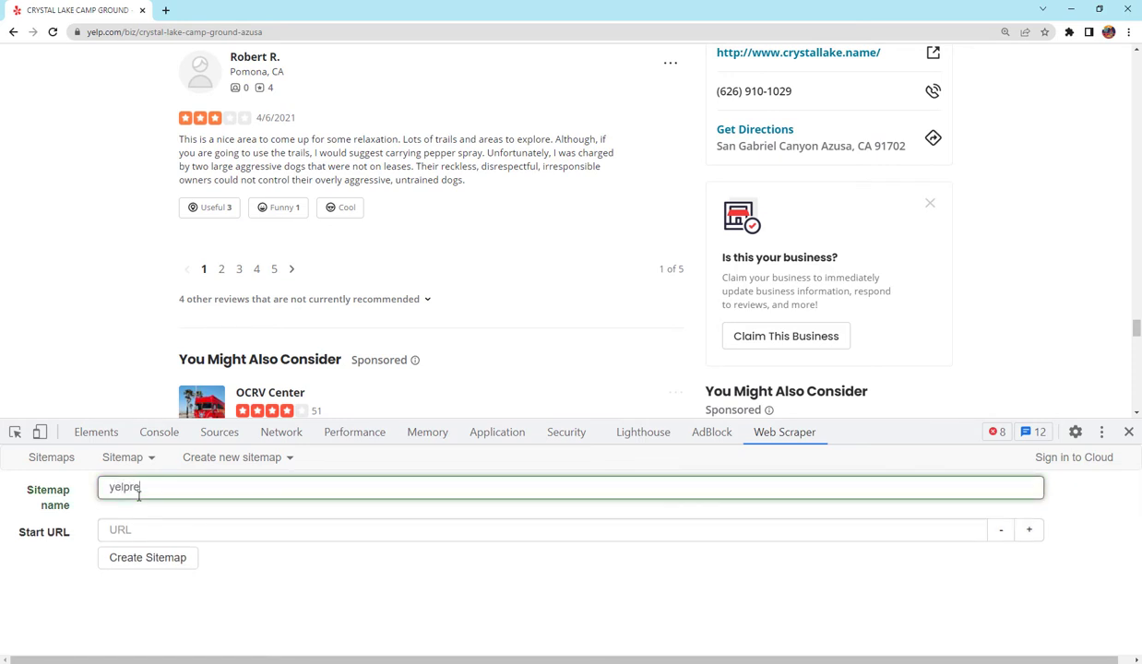
pyautogui.click(158, 30)
pyautogui.hotkey('ctrl', 'c')
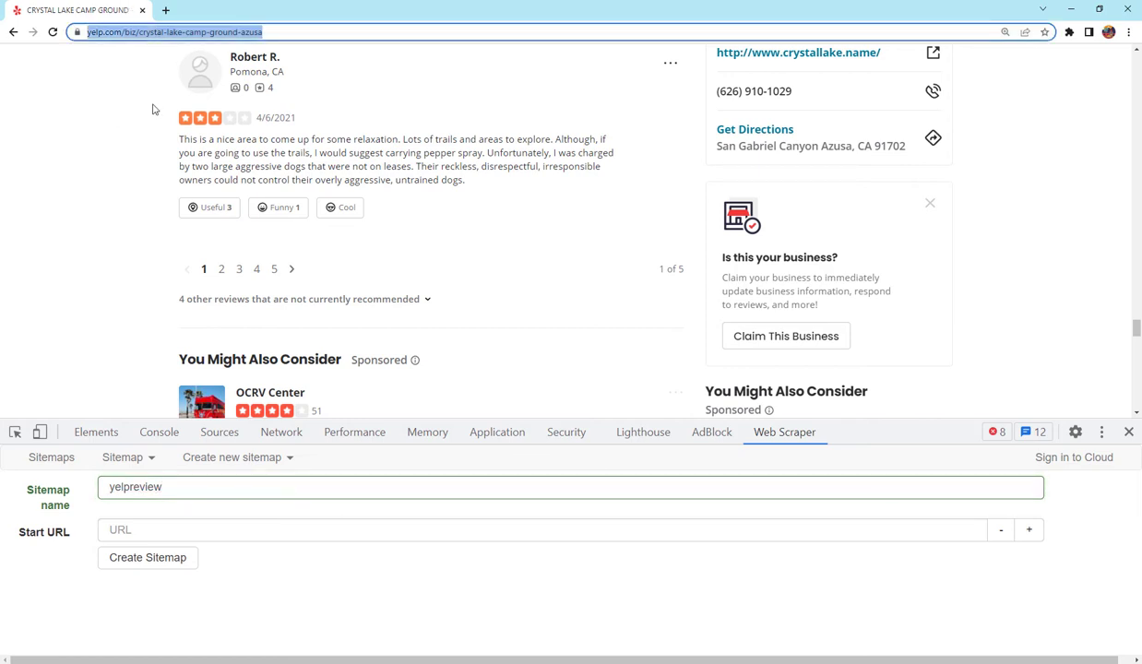
pyautogui.click(152, 533)
pyautogui.hotkey('ctrl', 'v')
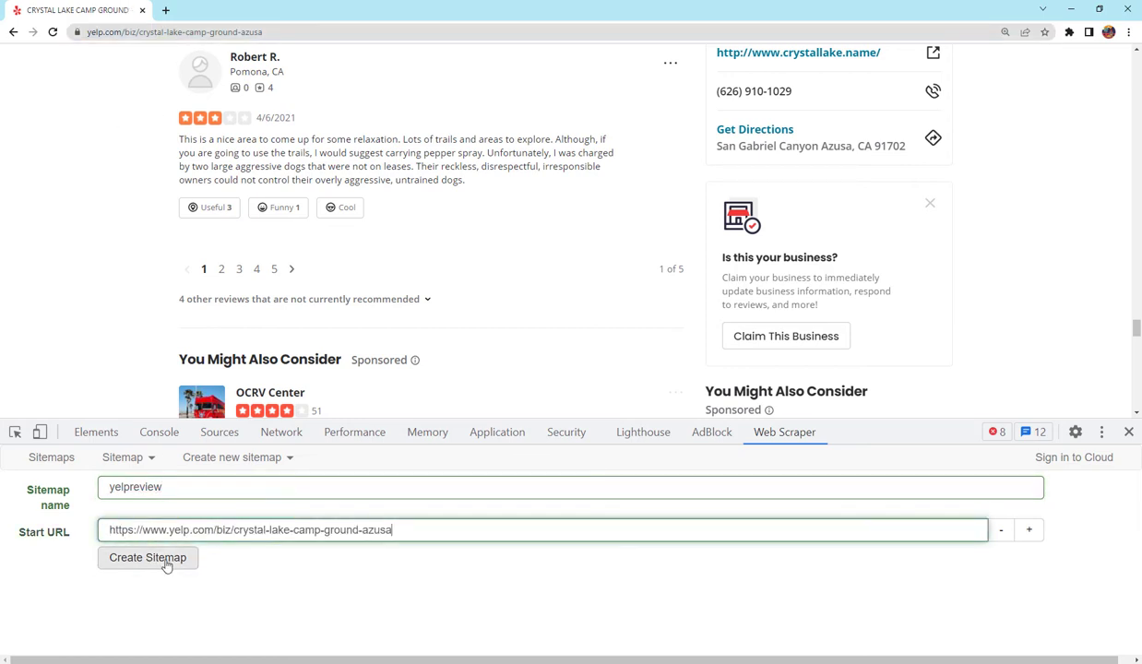
pyautogui.click(148, 558)
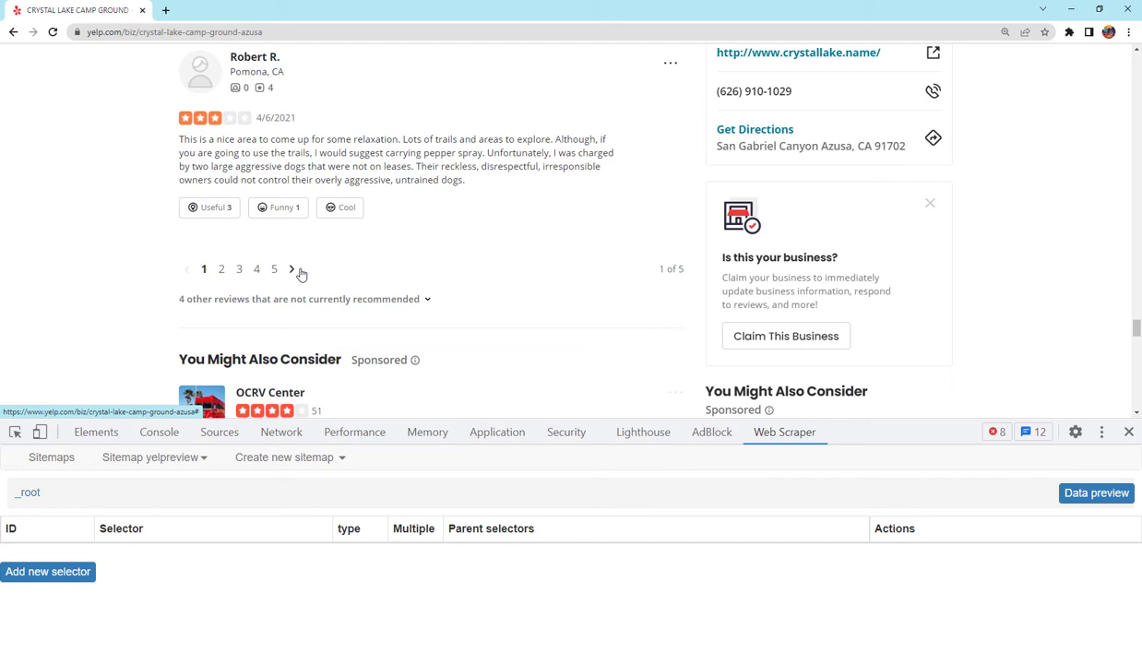
# Step: Add a new selector of type Pagination (Beta) with the Id pages
pyautogui.click(44, 573)
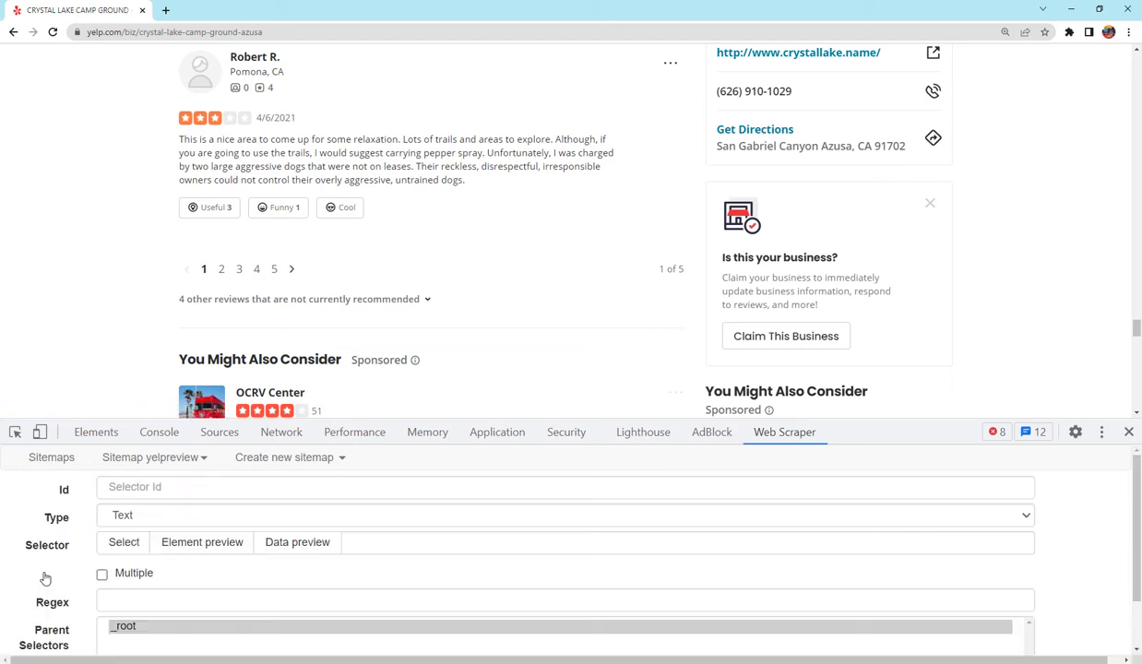
pyautogui.click(123, 513)
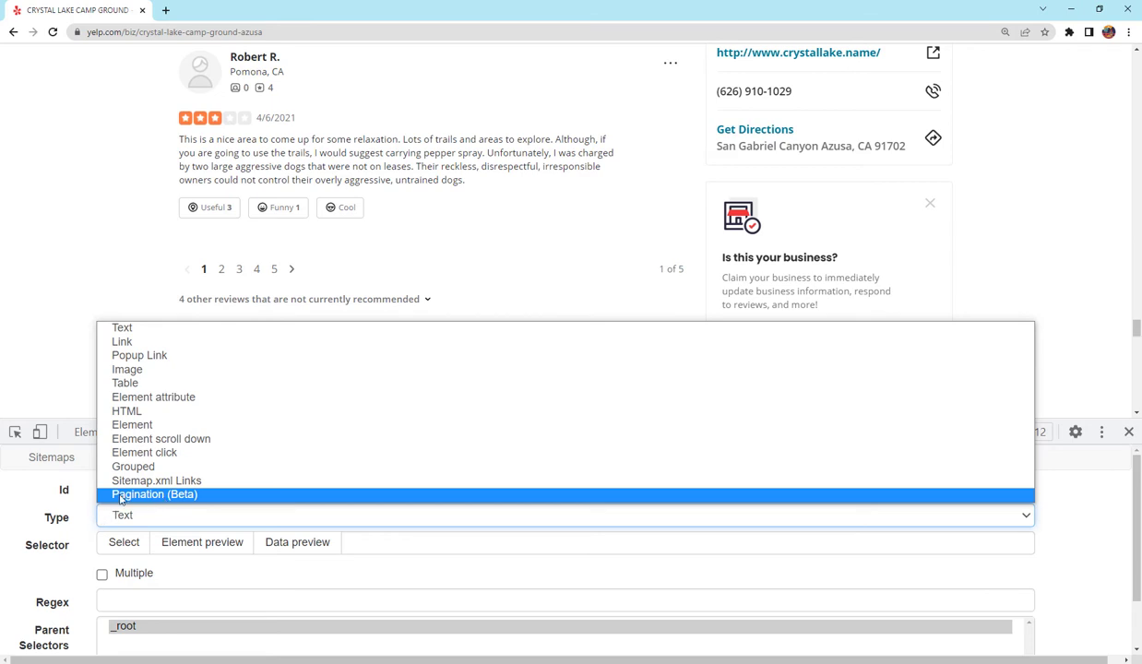
pyautogui.click(120, 496)
pyautogui.click(164, 496)
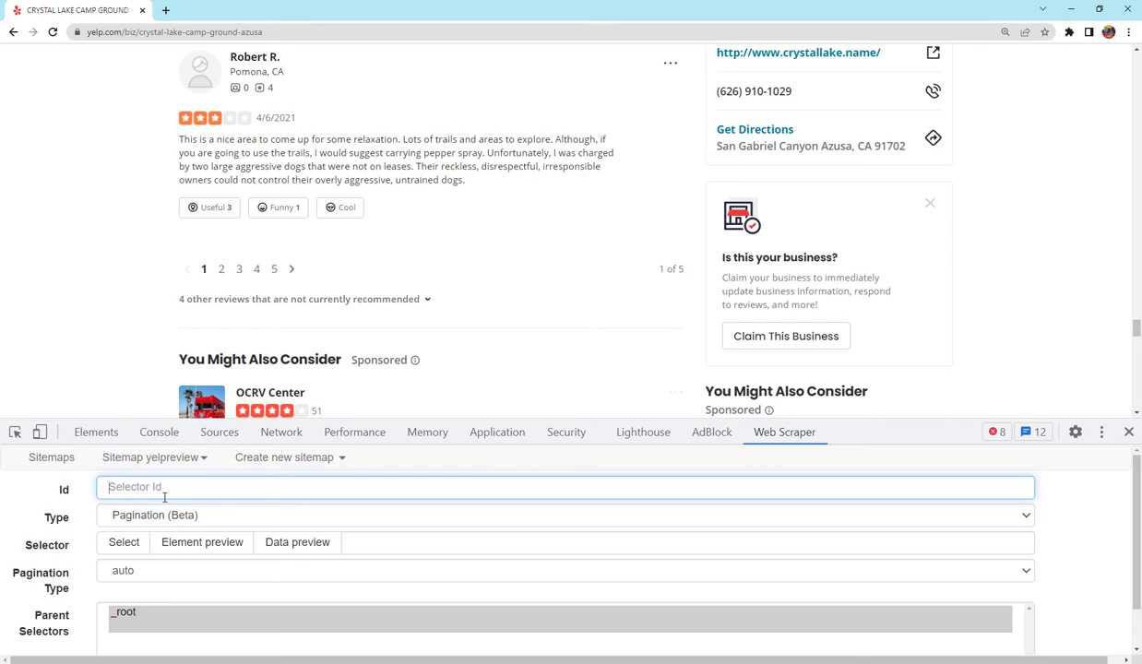
pyautogui.write('pages')
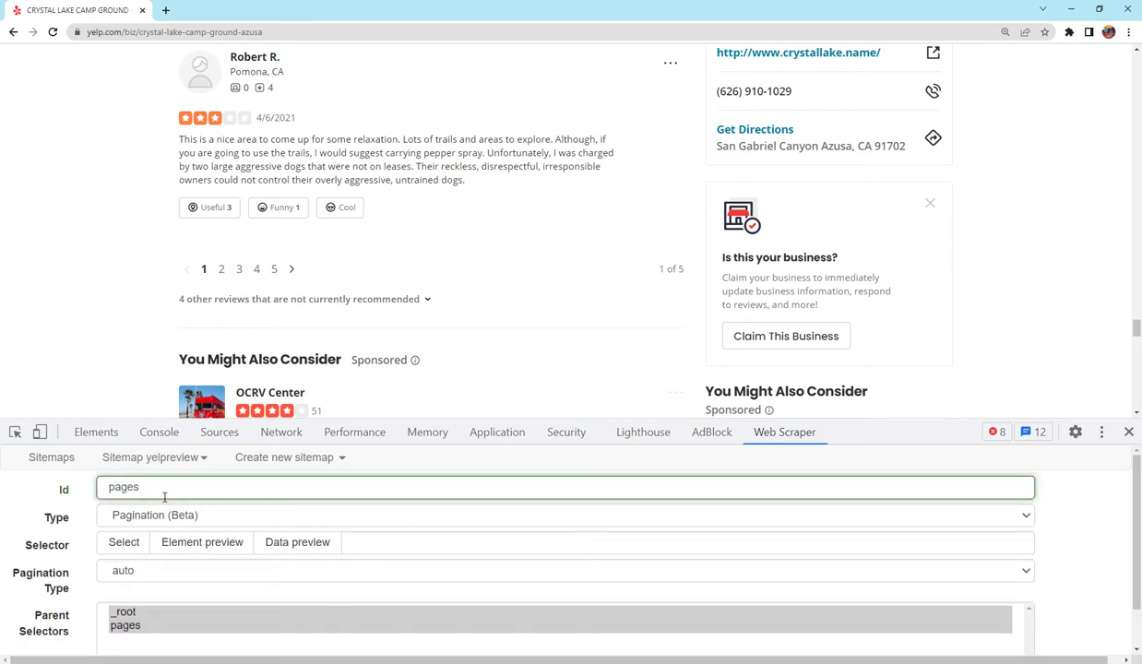
# Step: Pick the review page-number links, starting with 2 and 3, as the pages selector's elements and save the selector
pyautogui.scroll(-1, 164, 498)
pyautogui.click(123, 496)
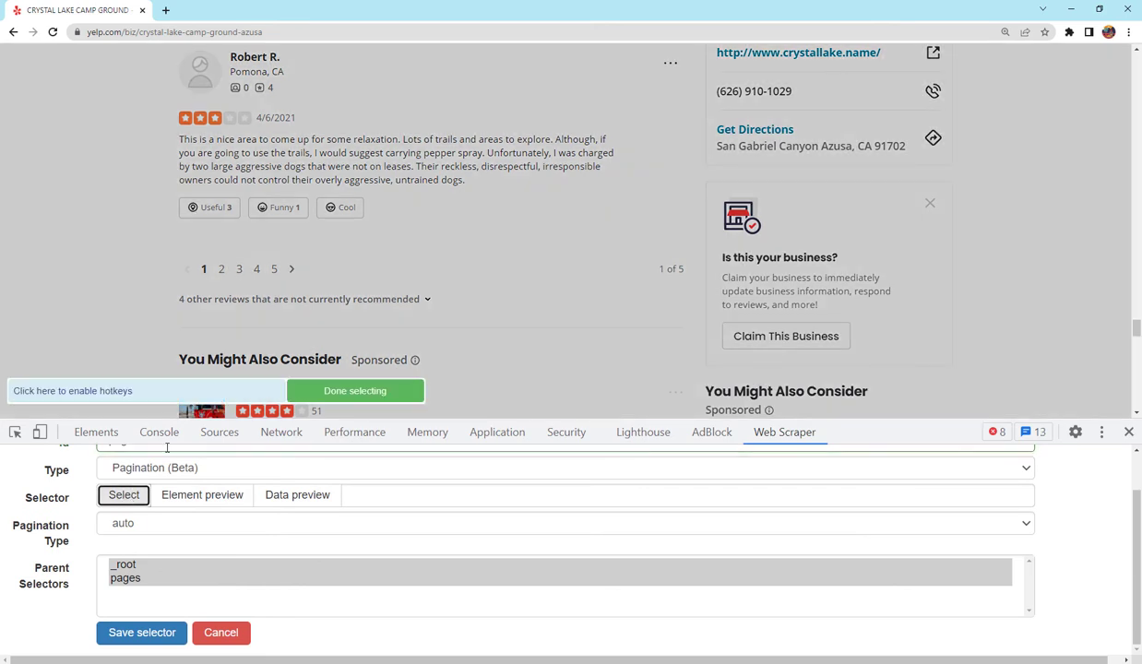
pyautogui.click(222, 269)
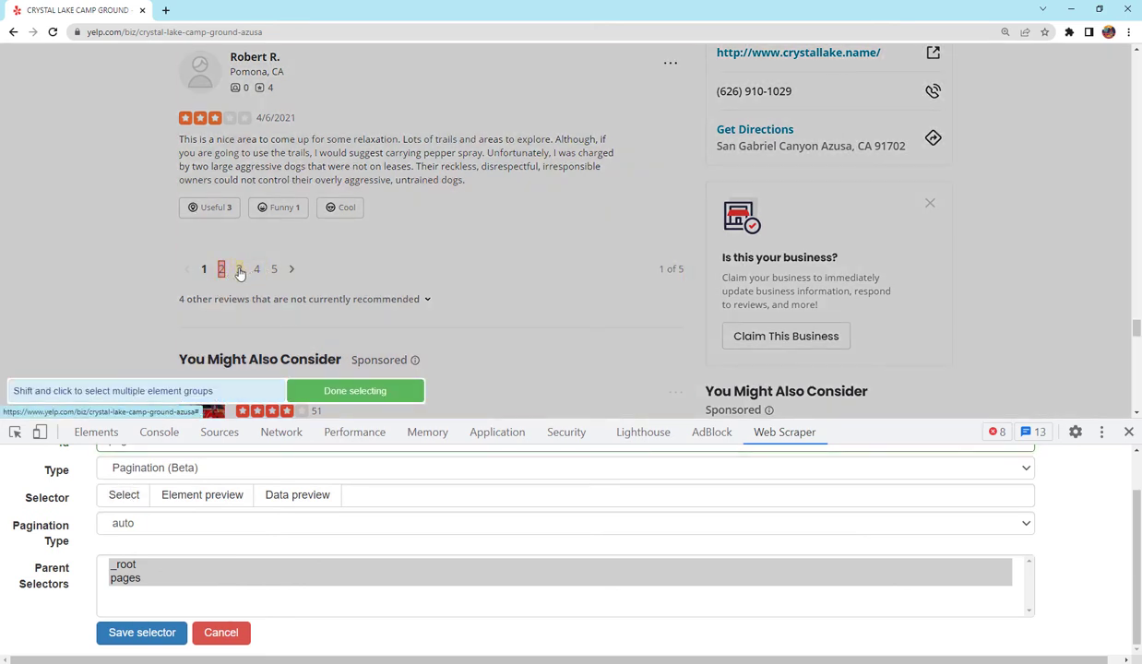
pyautogui.click(241, 269)
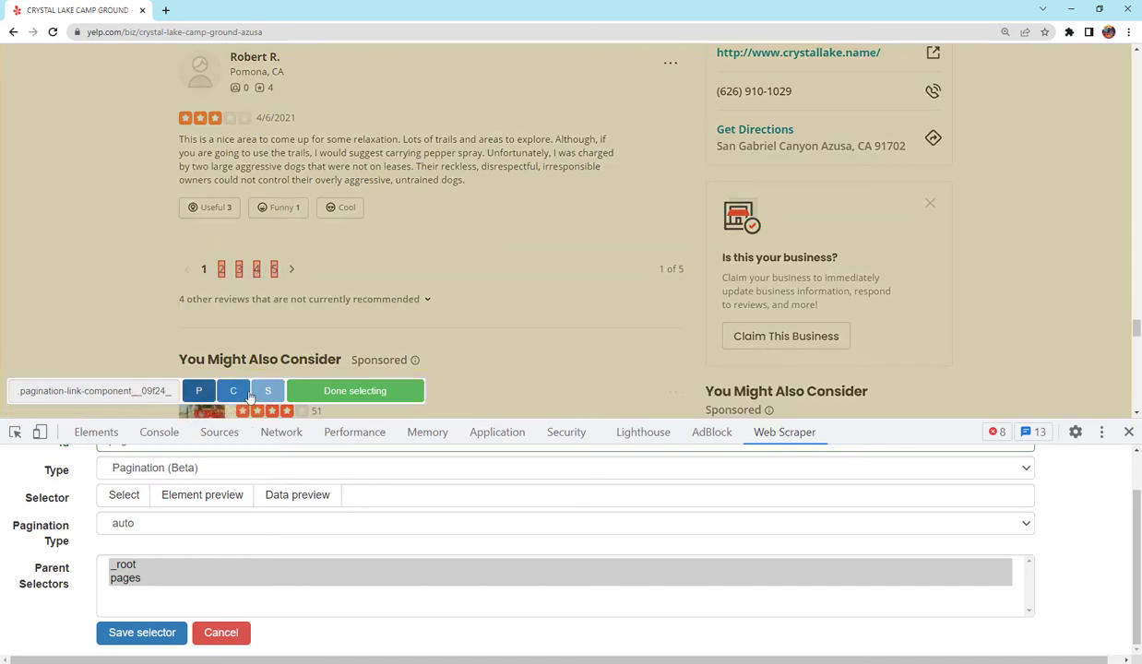
pyautogui.click(360, 390)
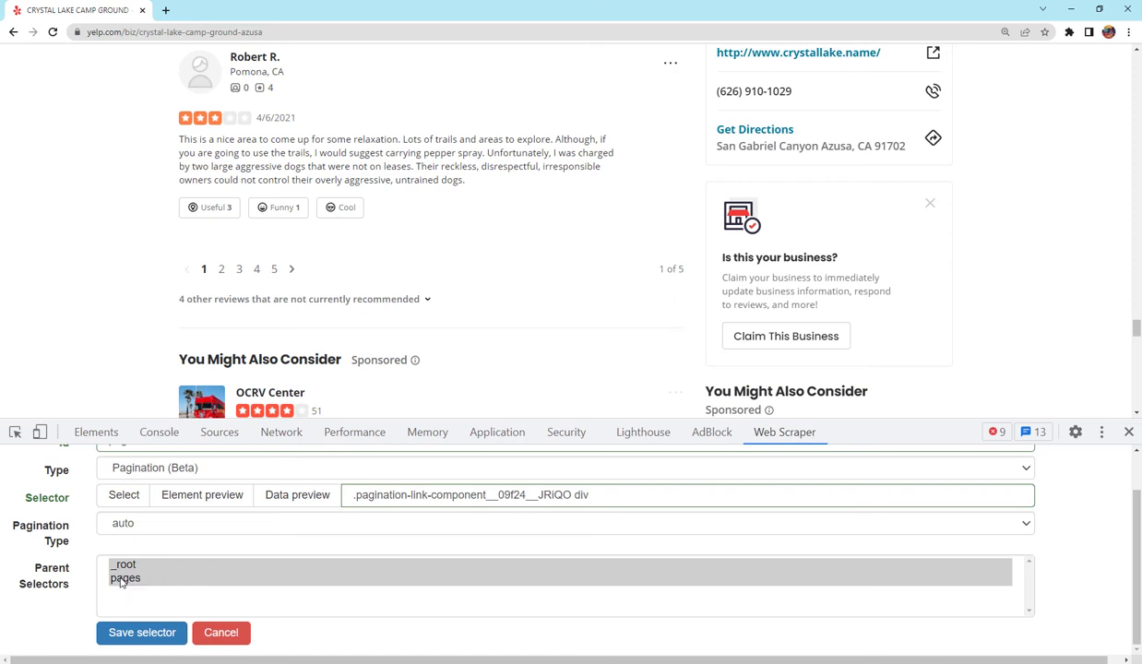
pyautogui.click(134, 637)
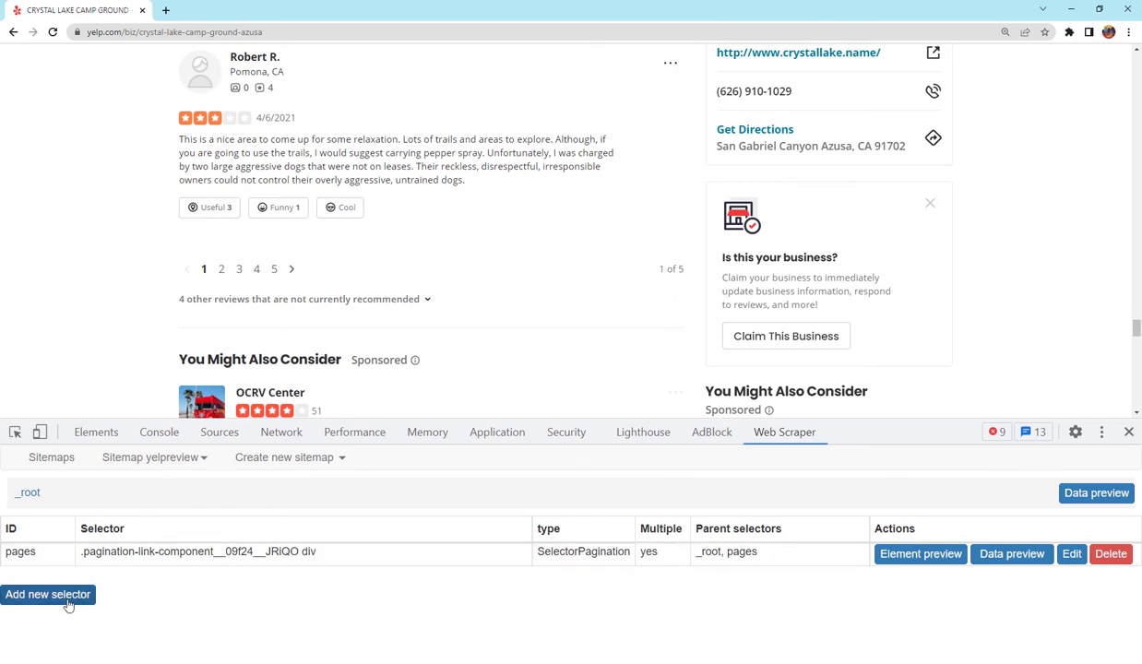
# Step: Add another selector with the Id container and the type Element for the individual reviews
pyautogui.scroll(3, 198, 185)
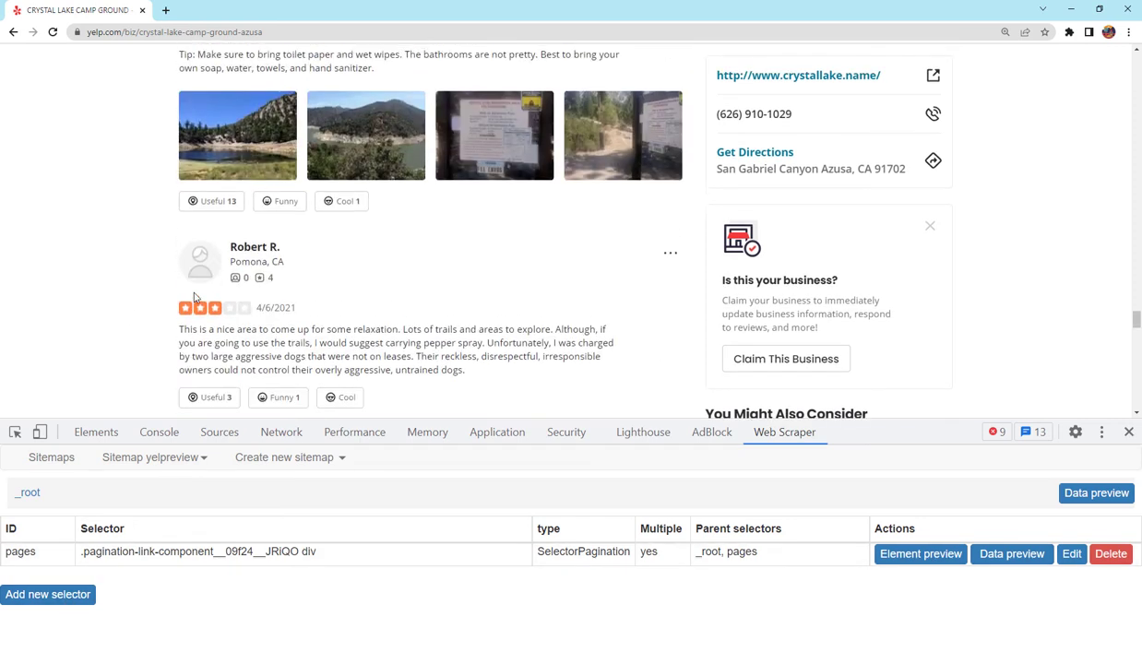
pyautogui.scroll(1, 110, 273)
pyautogui.scroll(-10, 110, 283)
pyautogui.scroll(-15, 110, 284)
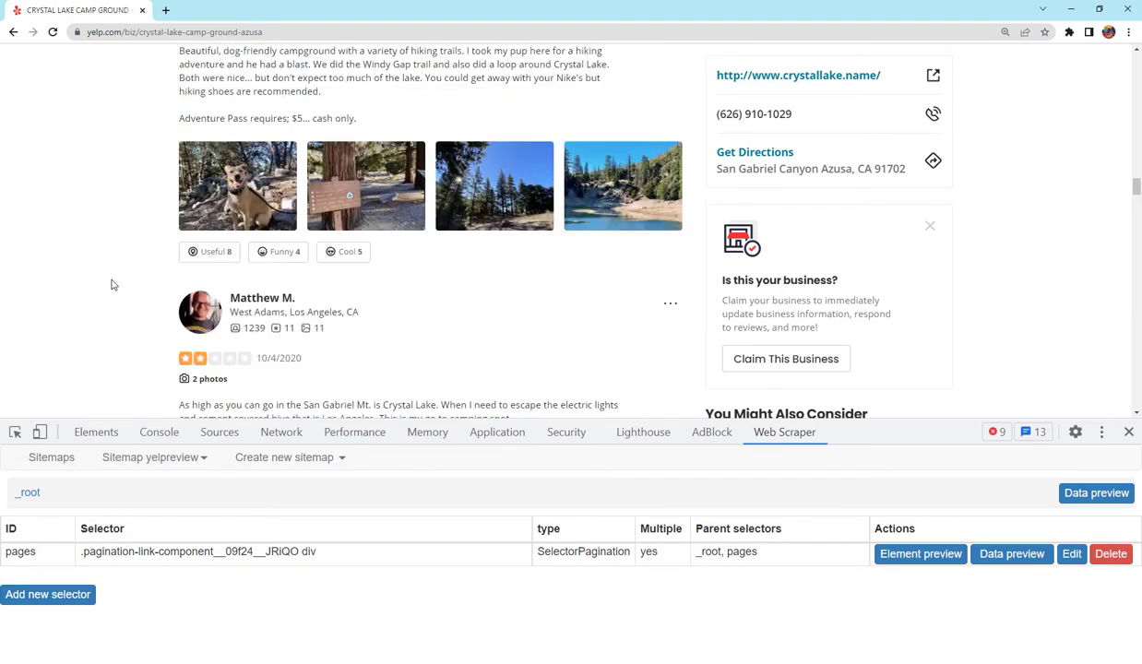
pyautogui.scroll(5, 110, 284)
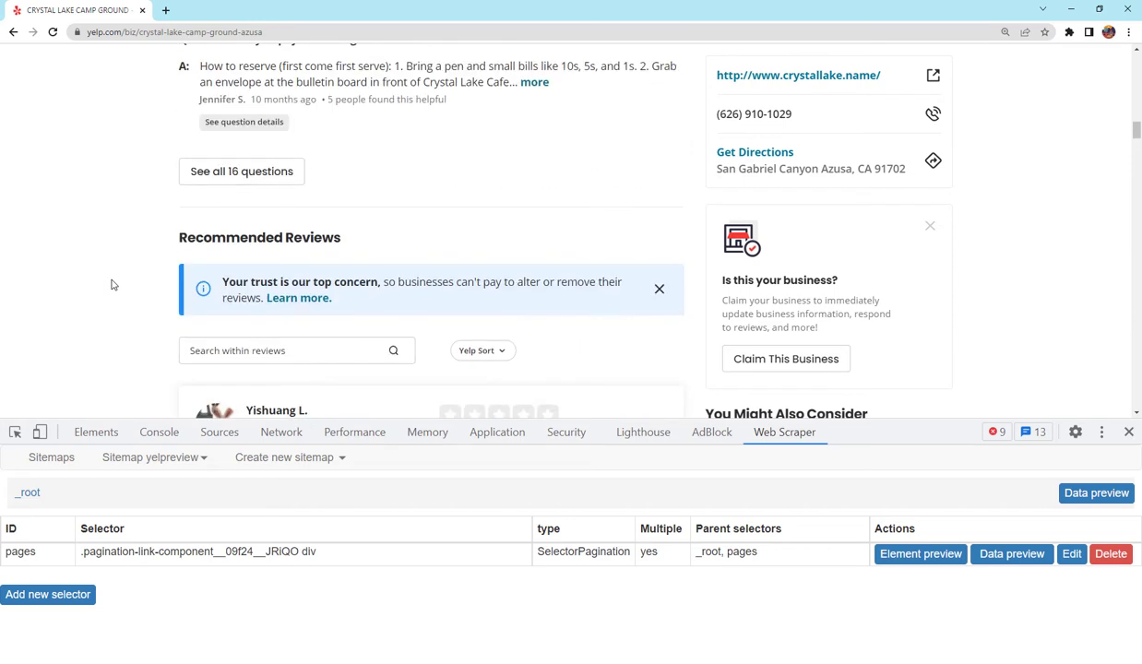
pyautogui.scroll(-4, 110, 284)
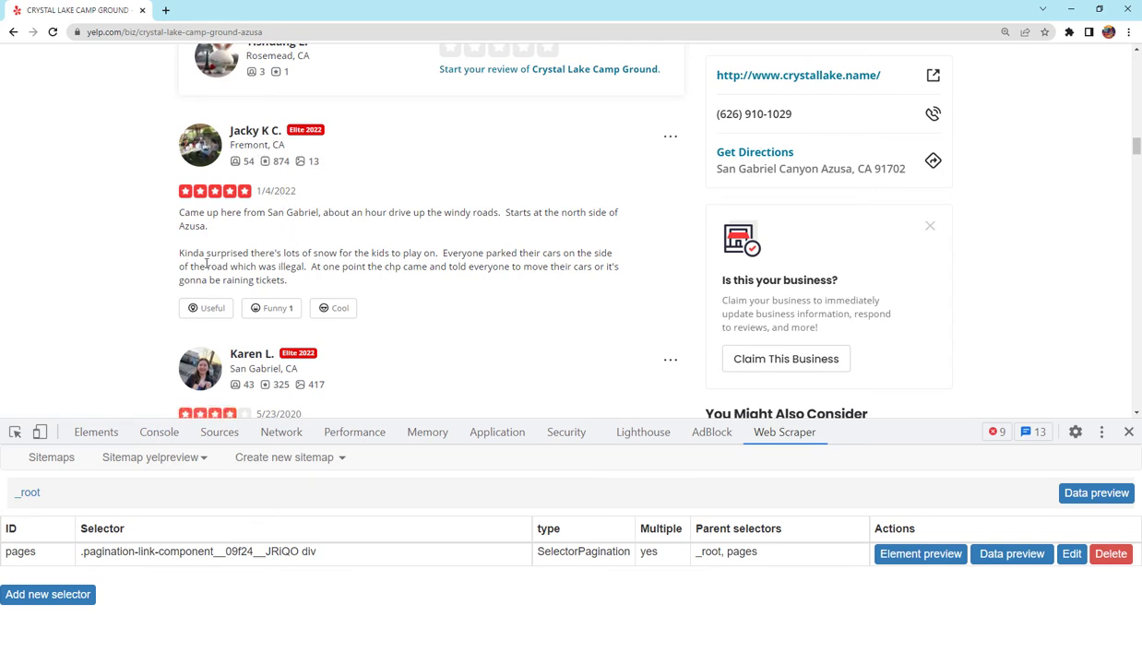
pyautogui.click(72, 598)
pyautogui.click(139, 486)
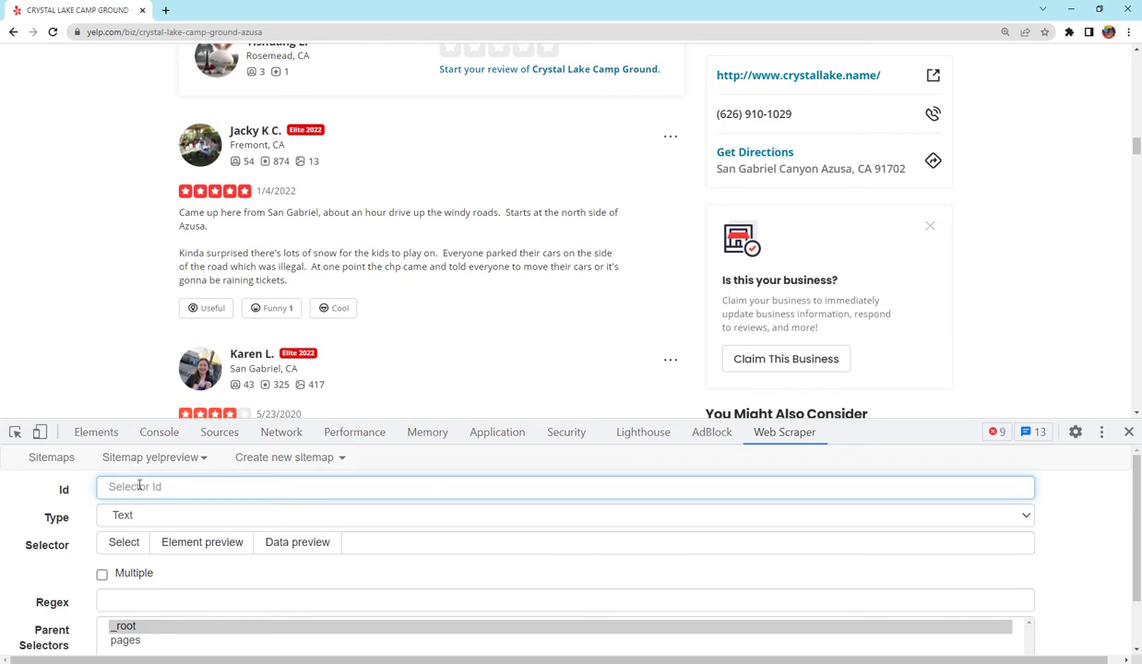
pyautogui.write('container')
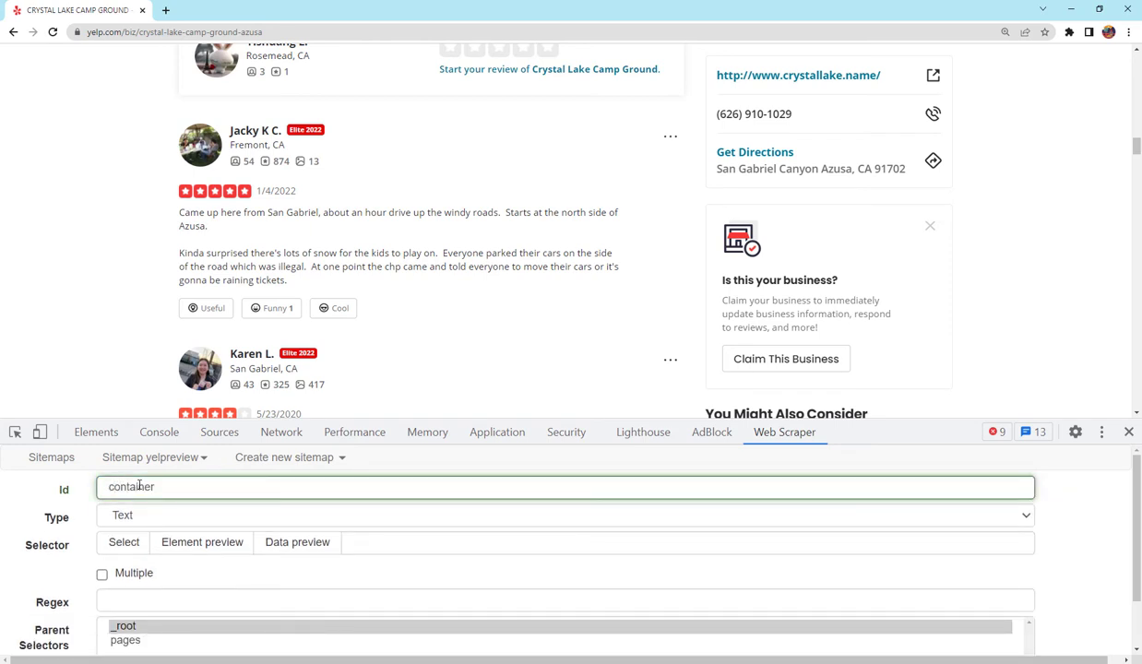
pyautogui.click(134, 514)
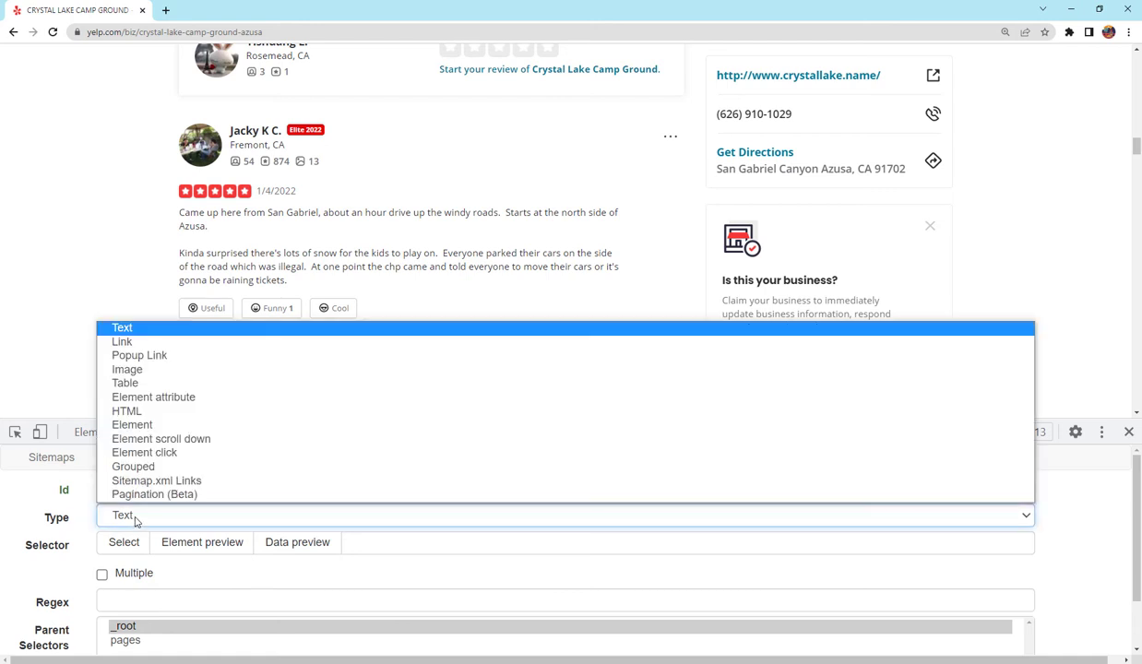
pyautogui.click(127, 425)
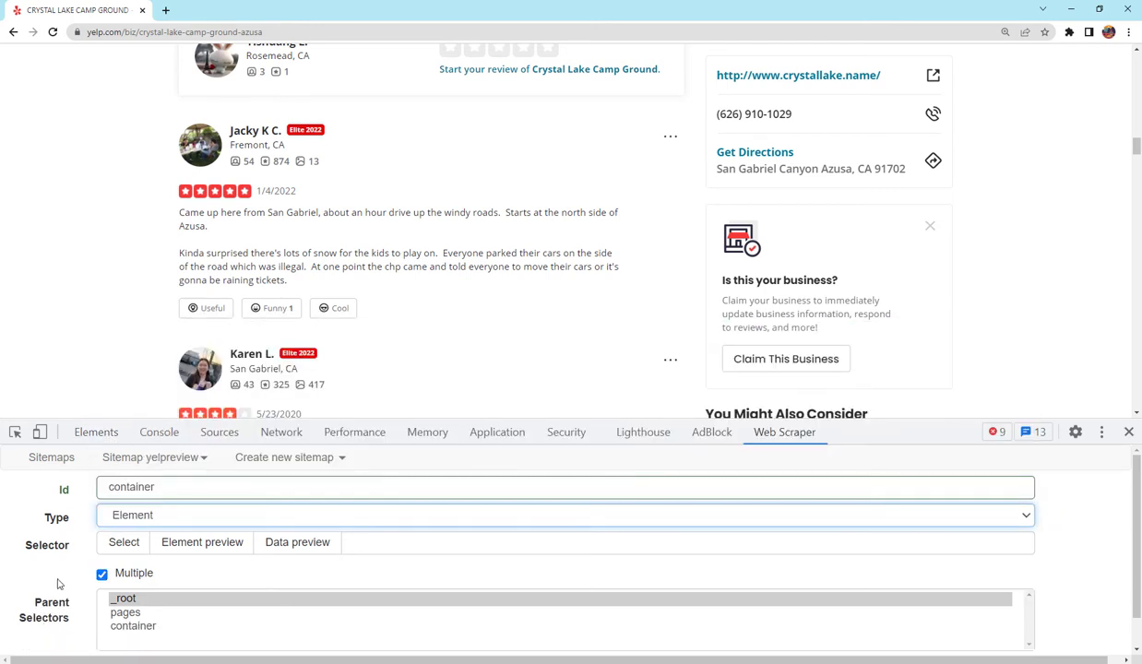
# Step: Set both _root and pages as parent selectors of the container selector
pyautogui.scroll(-1, 59, 583)
pyautogui.scroll(1, 59, 572)
pyautogui.scroll(-1, 152, 574)
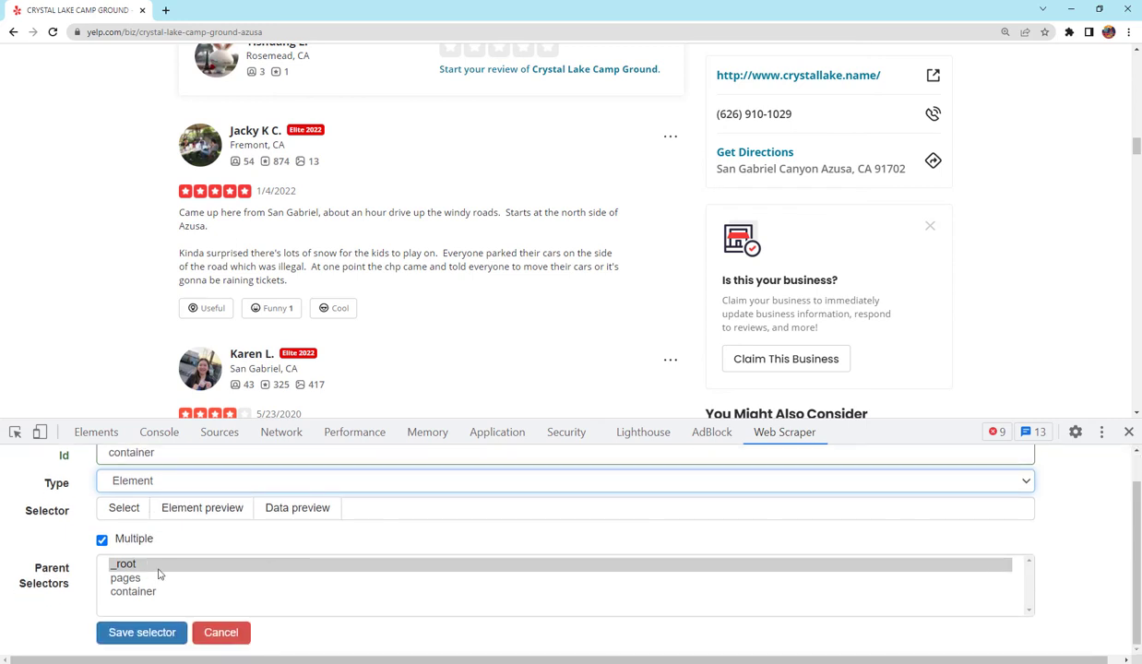
pyautogui.click(158, 570)
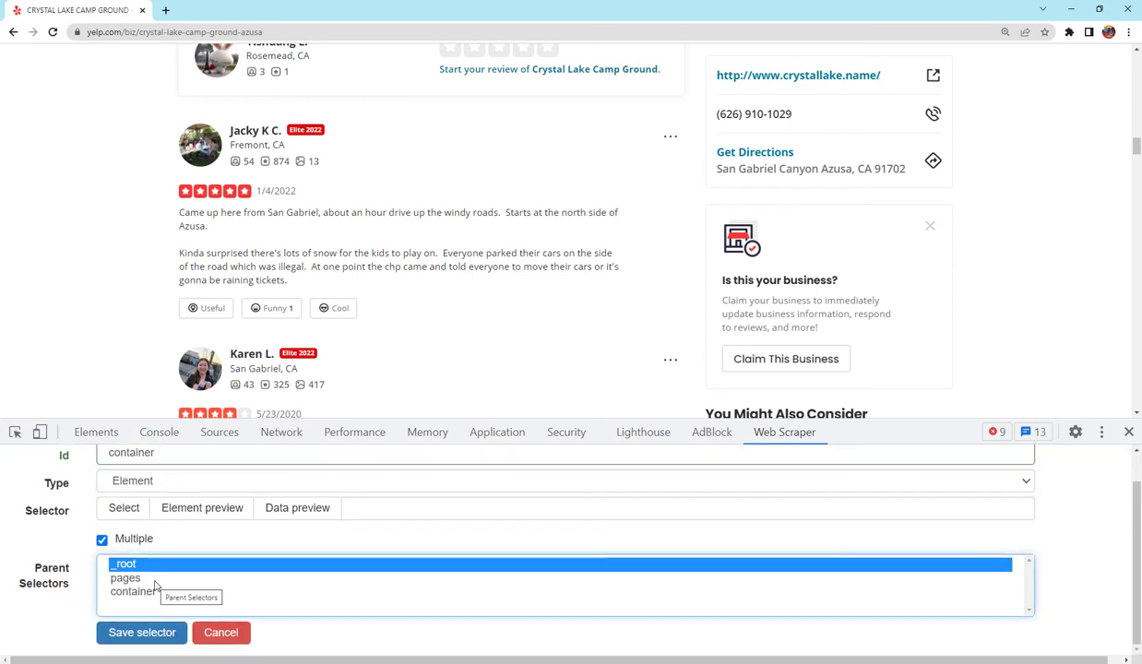
pyautogui.keyDown('ctrl'); pyautogui.click(153, 579); pyautogui.keyUp('ctrl')
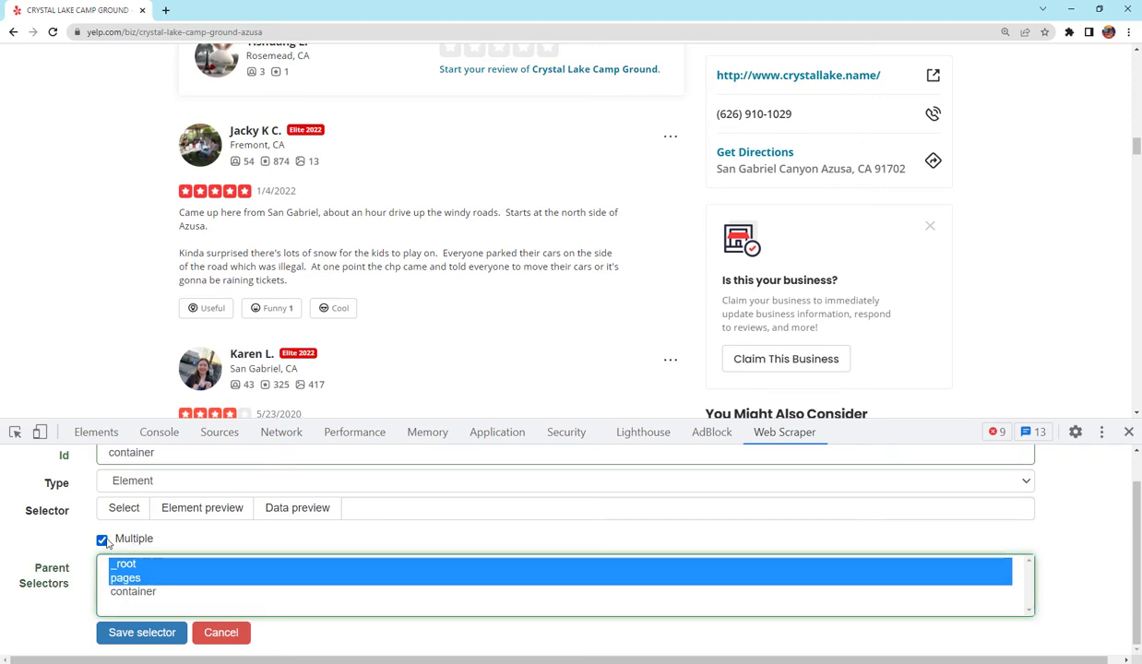
# Step: Pick the first two whole review blocks so that all reviews match the container selector, and save it
pyautogui.click(126, 511)
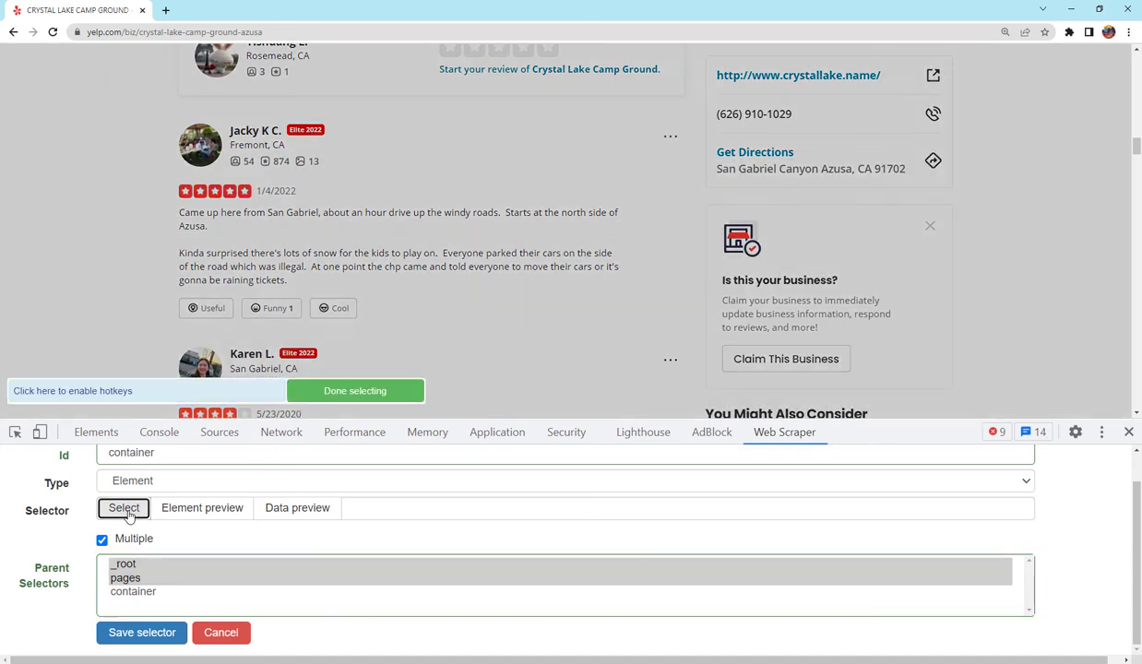
pyautogui.scroll(1, 128, 514)
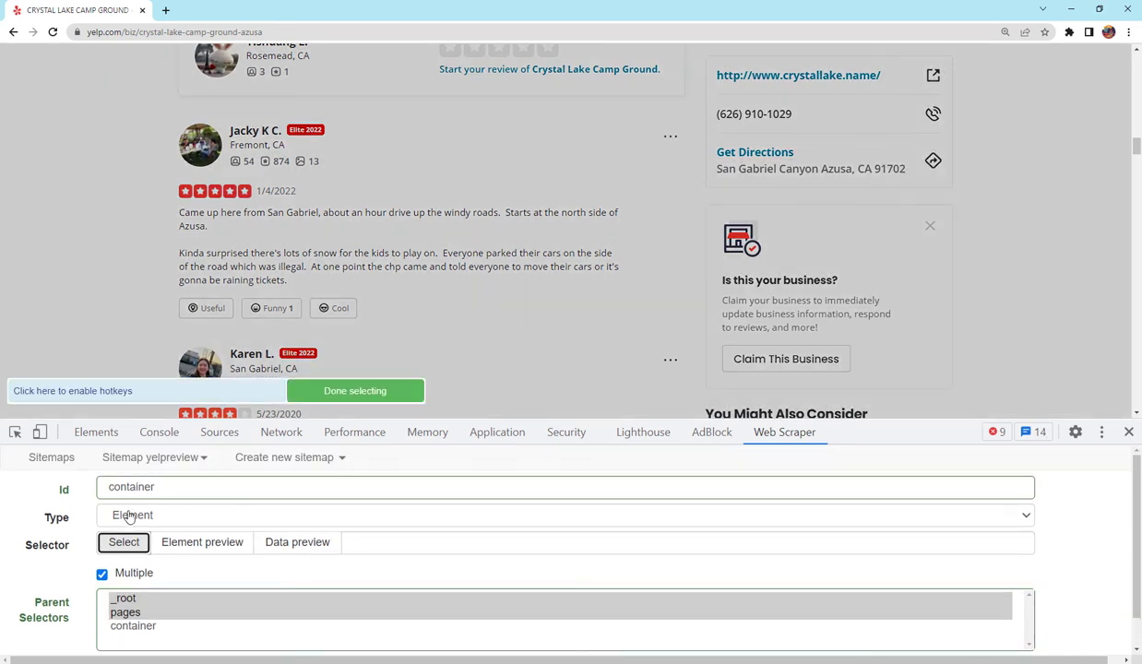
pyautogui.click(196, 178)
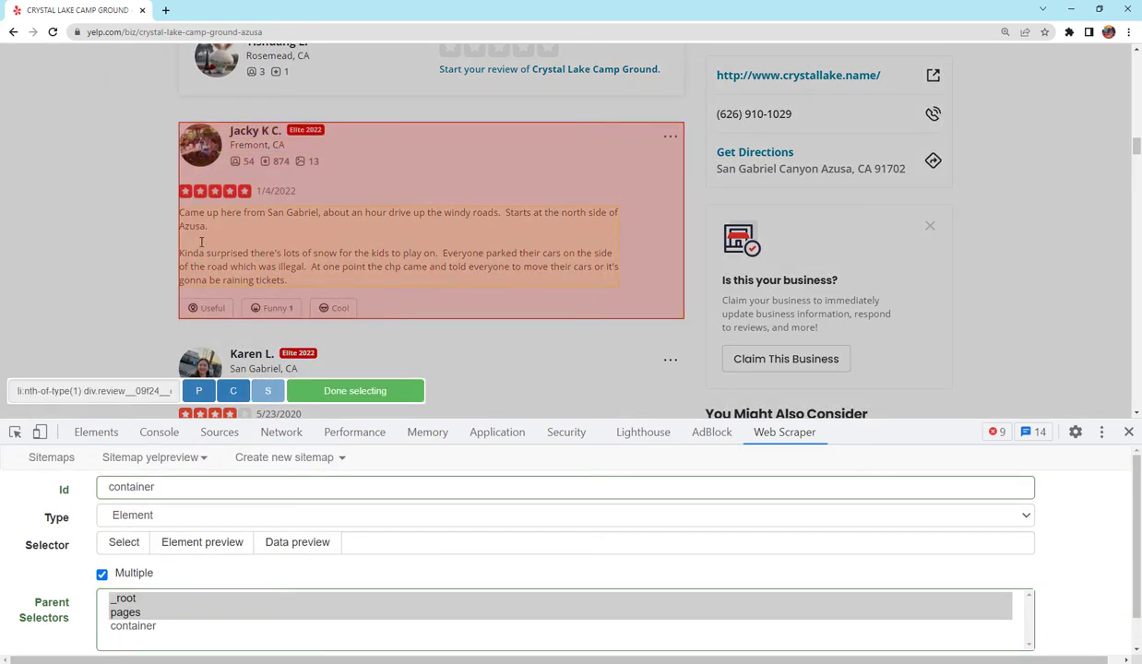
pyautogui.scroll(-2, 366, 245)
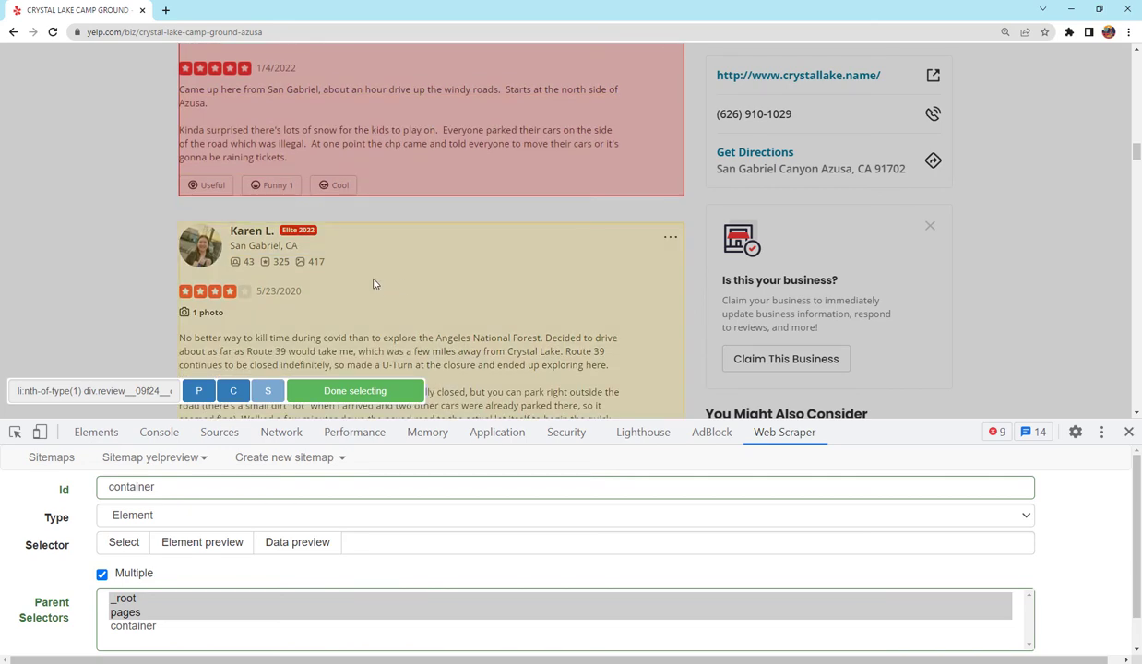
pyautogui.click(228, 282)
pyautogui.scroll(-8, 244, 279)
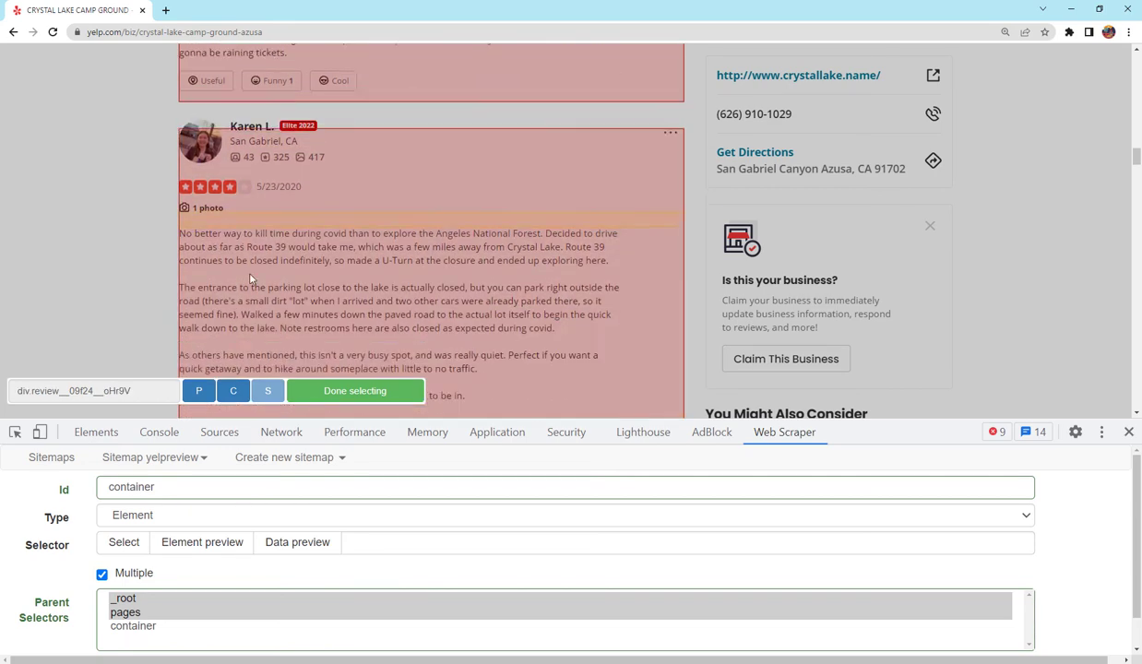
pyautogui.scroll(-10, 283, 302)
pyautogui.scroll(-3, 283, 303)
pyautogui.click(350, 390)
pyautogui.scroll(-2, 136, 615)
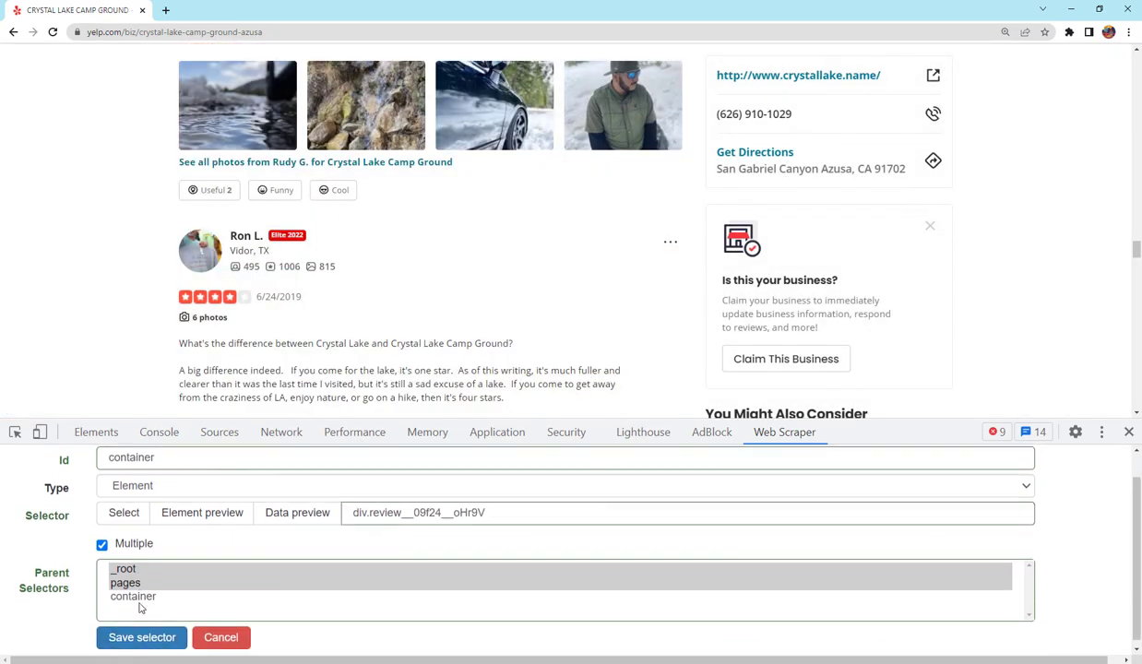
pyautogui.click(117, 635)
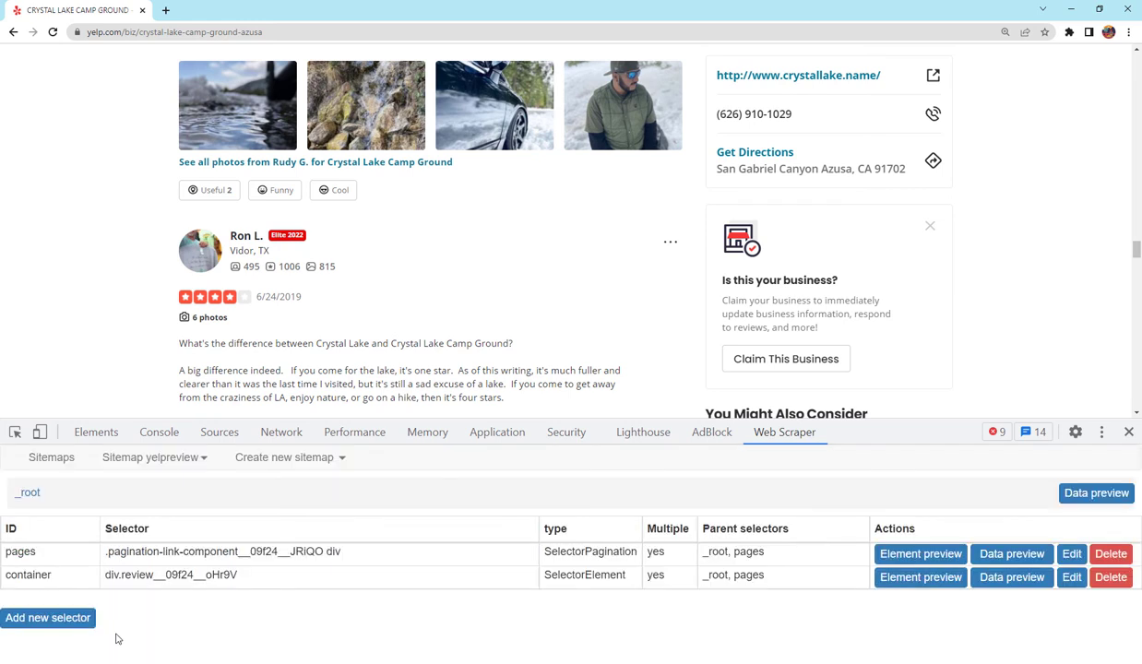
# Step: Inside the container selector, add a child selector with the Id reviewer, keeping the type Text
pyautogui.click(51, 579)
pyautogui.click(46, 554)
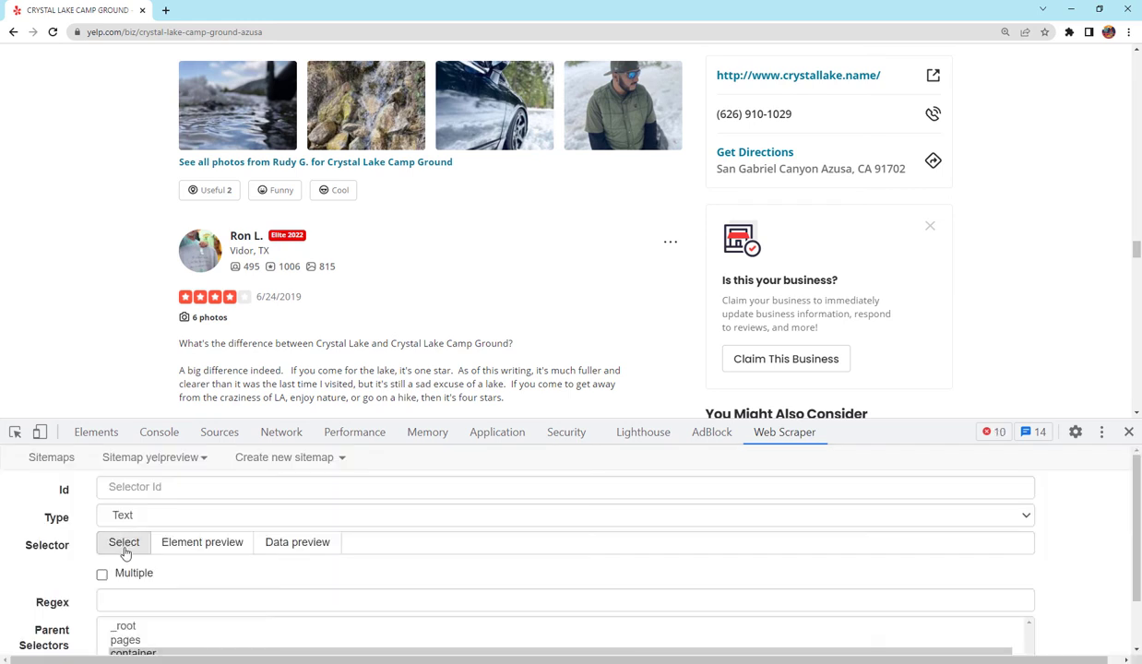
pyautogui.click(131, 494)
pyautogui.scroll(10, 130, 277)
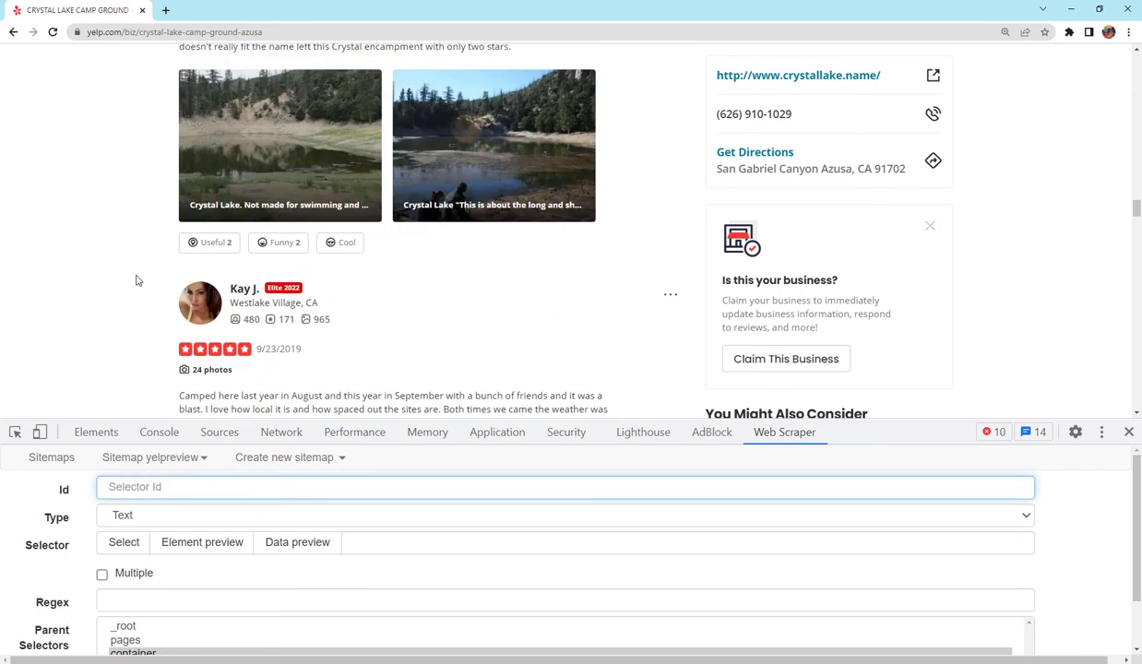
pyautogui.scroll(15, 136, 279)
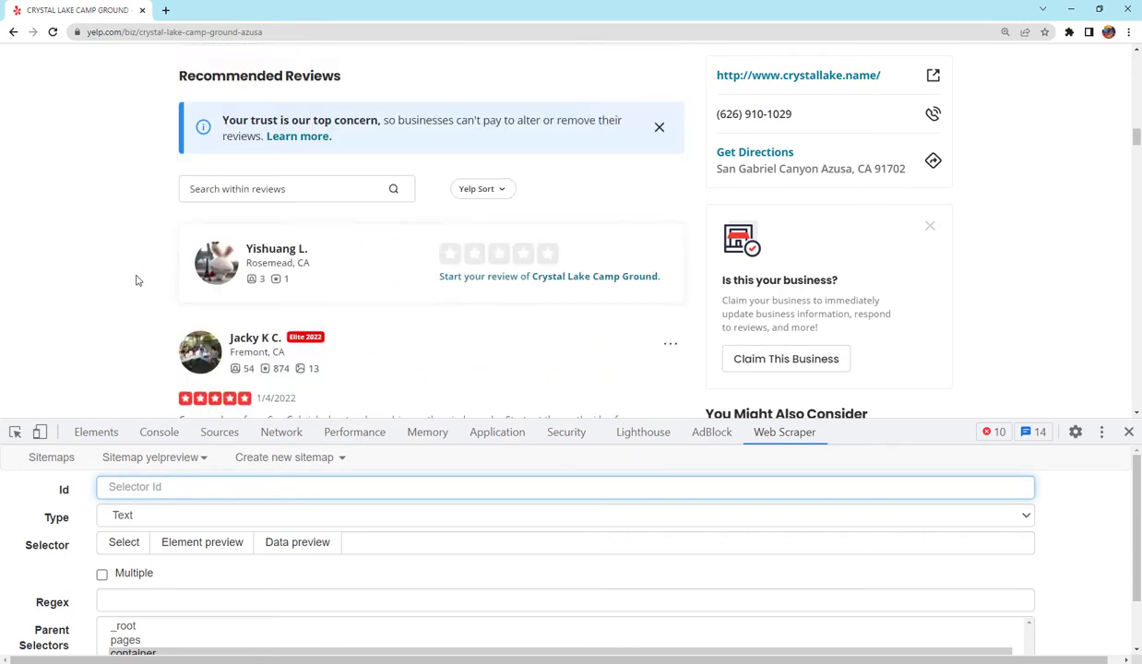
pyautogui.scroll(-5, 136, 279)
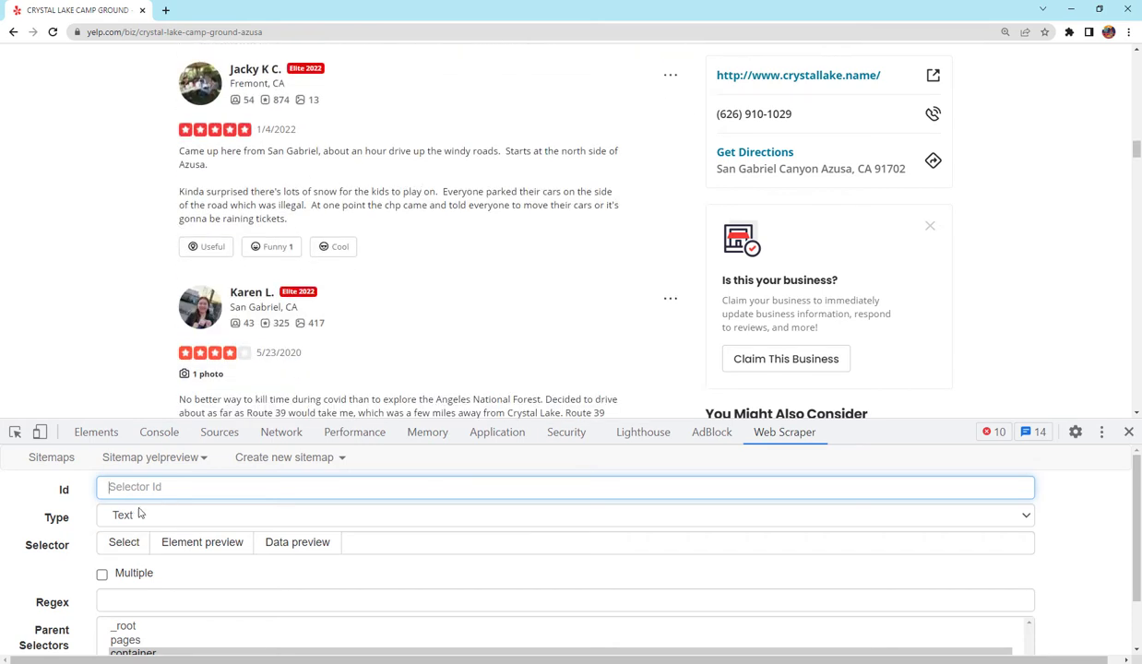
pyautogui.write('reviewer')
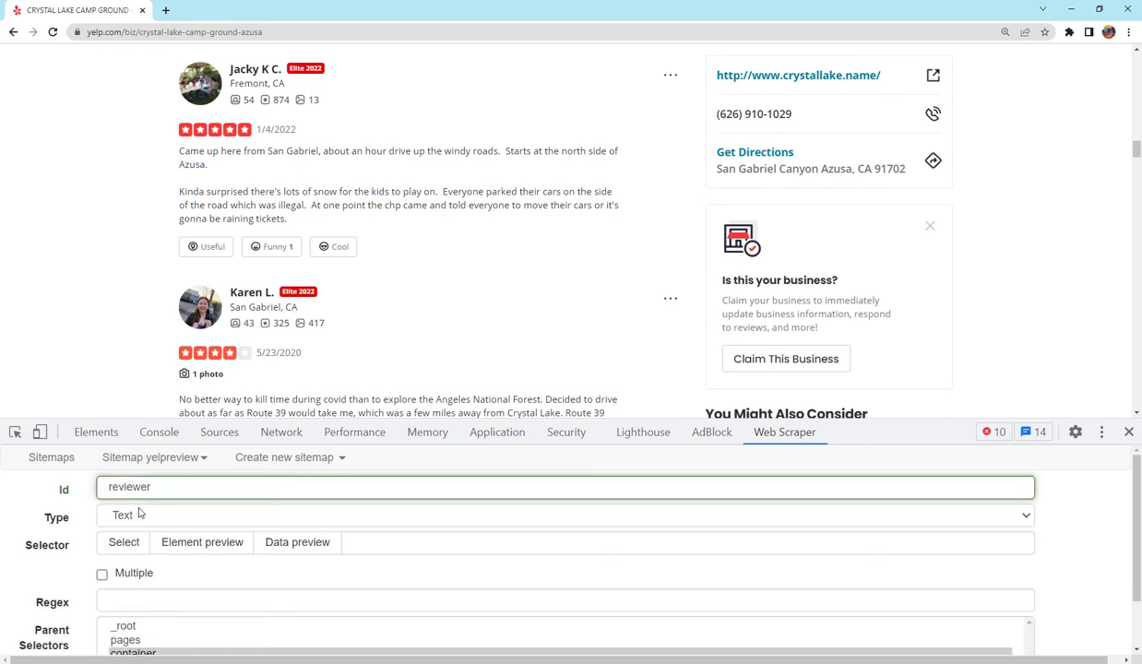
# Step: Pick the reviewer's name in the first review as the reviewer selector's element and save the selector
pyautogui.scroll(1, 141, 323)
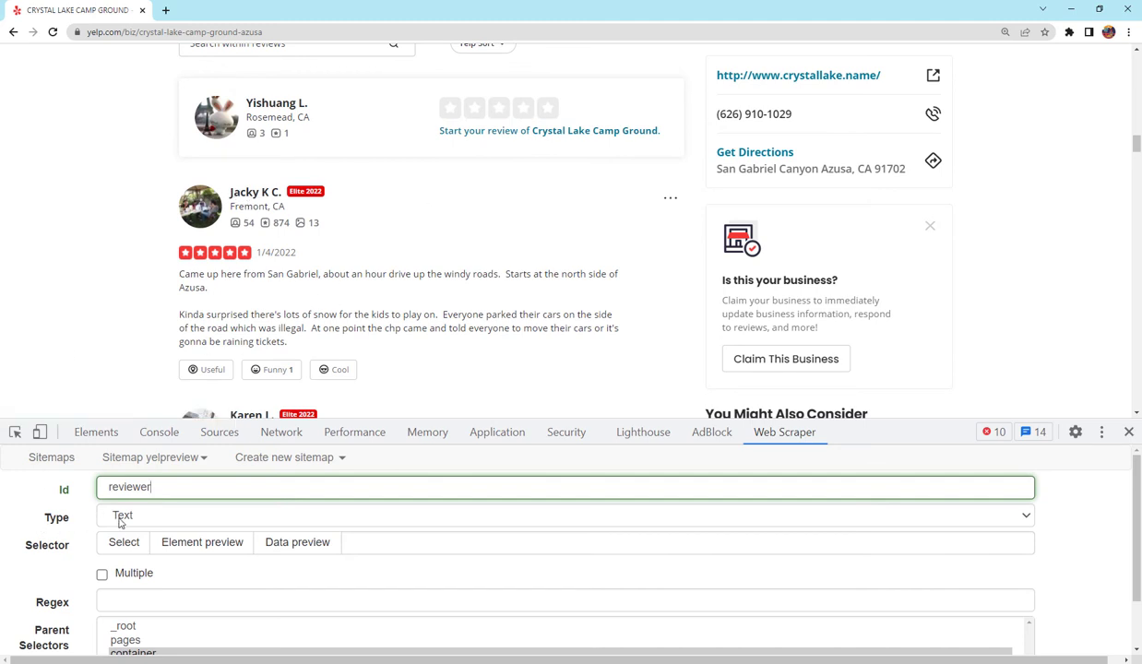
pyautogui.click(124, 543)
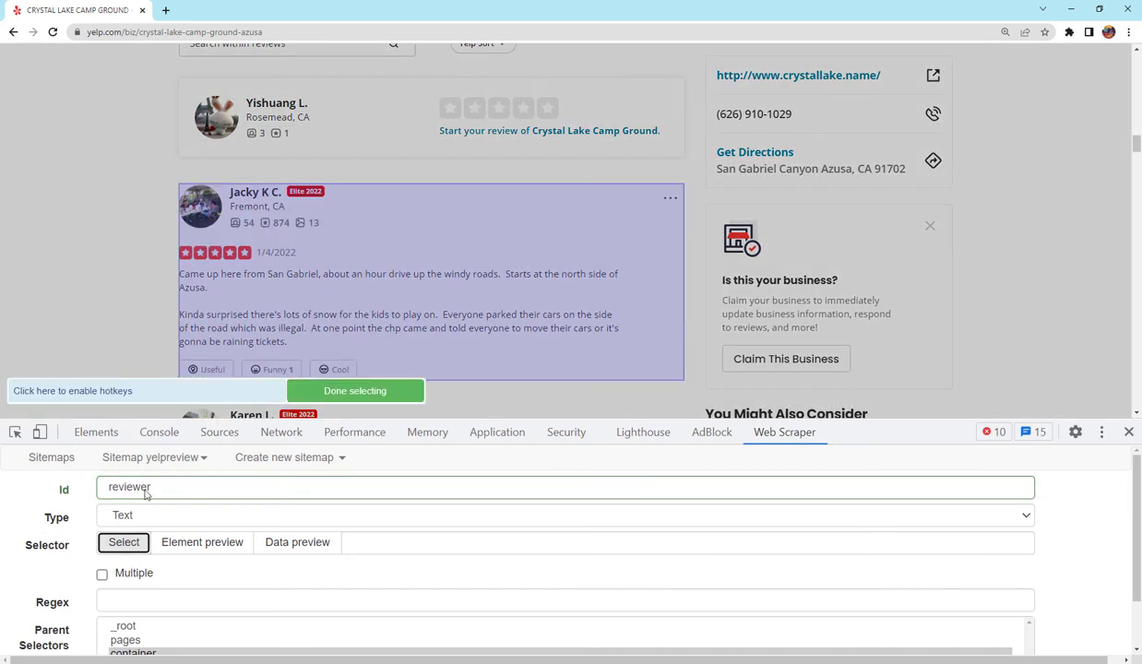
pyautogui.click(242, 196)
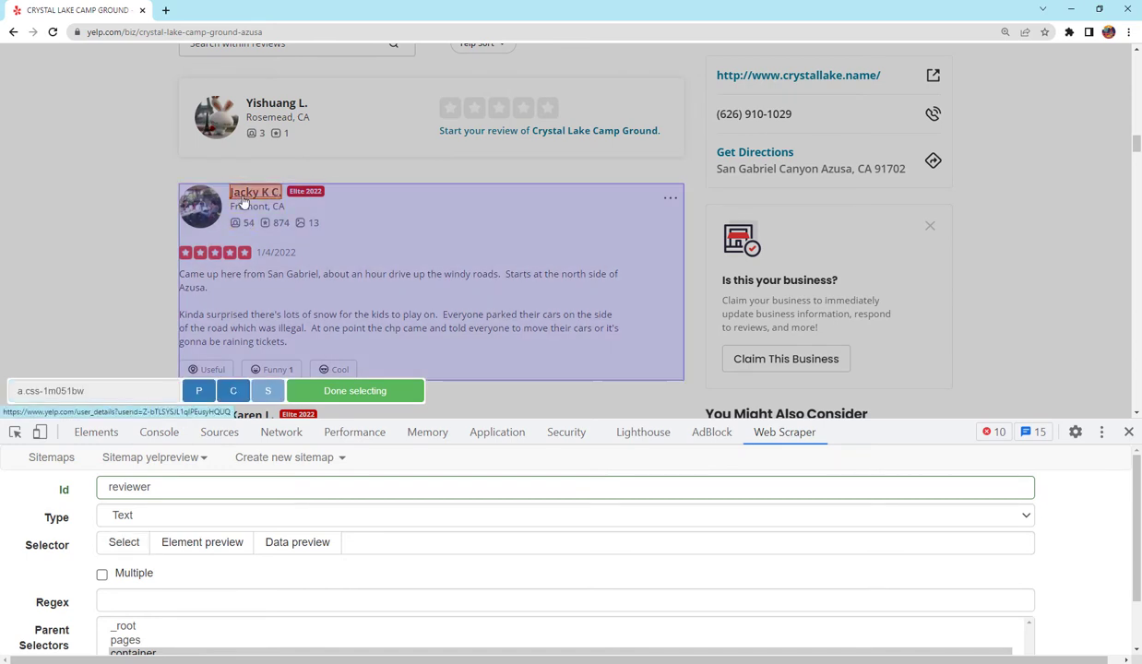
pyautogui.click(367, 397)
pyautogui.scroll(-1, 147, 585)
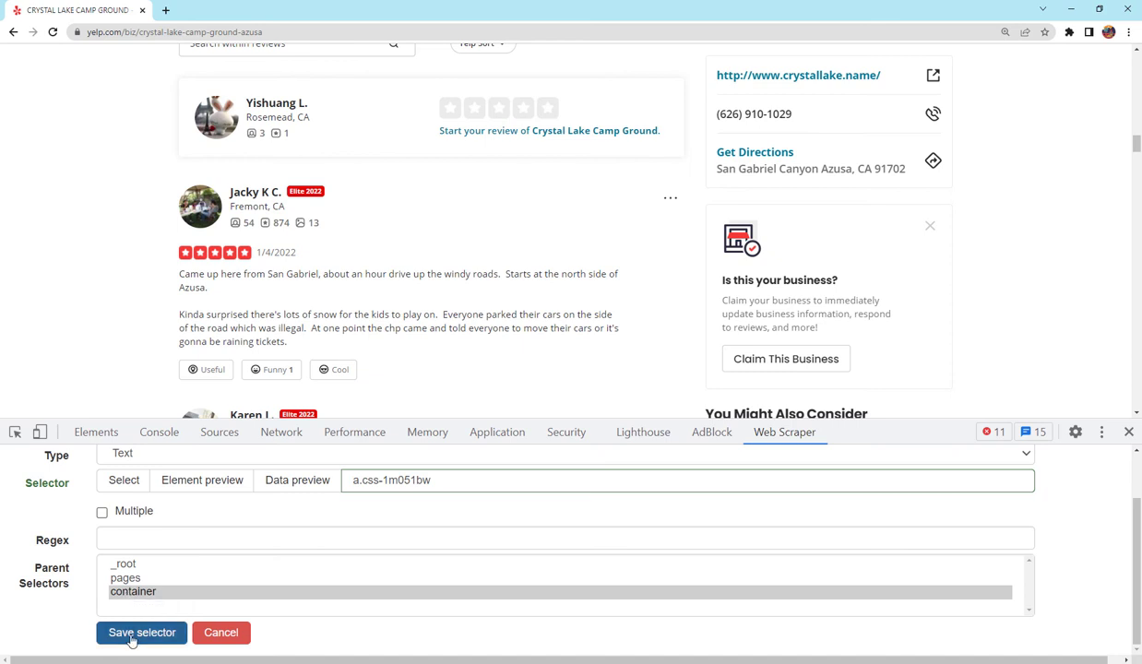
pyautogui.click(132, 637)
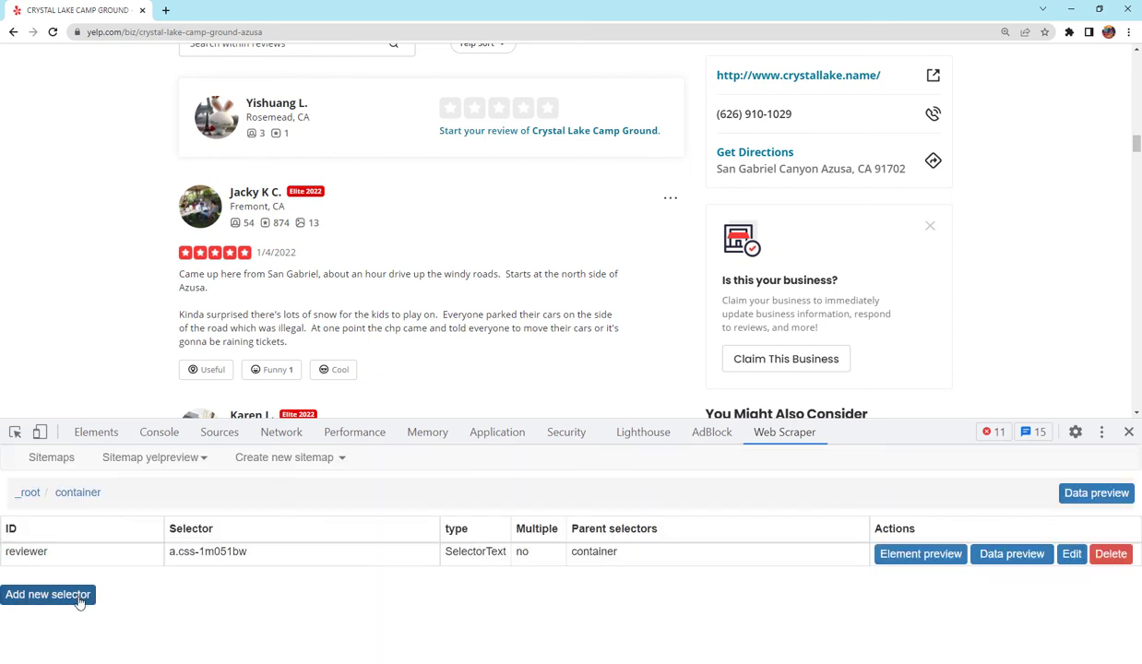
# Step: Add a Text selector with the Id review under container, pick the first review's body text as its element, and save it
pyautogui.click(48, 595)
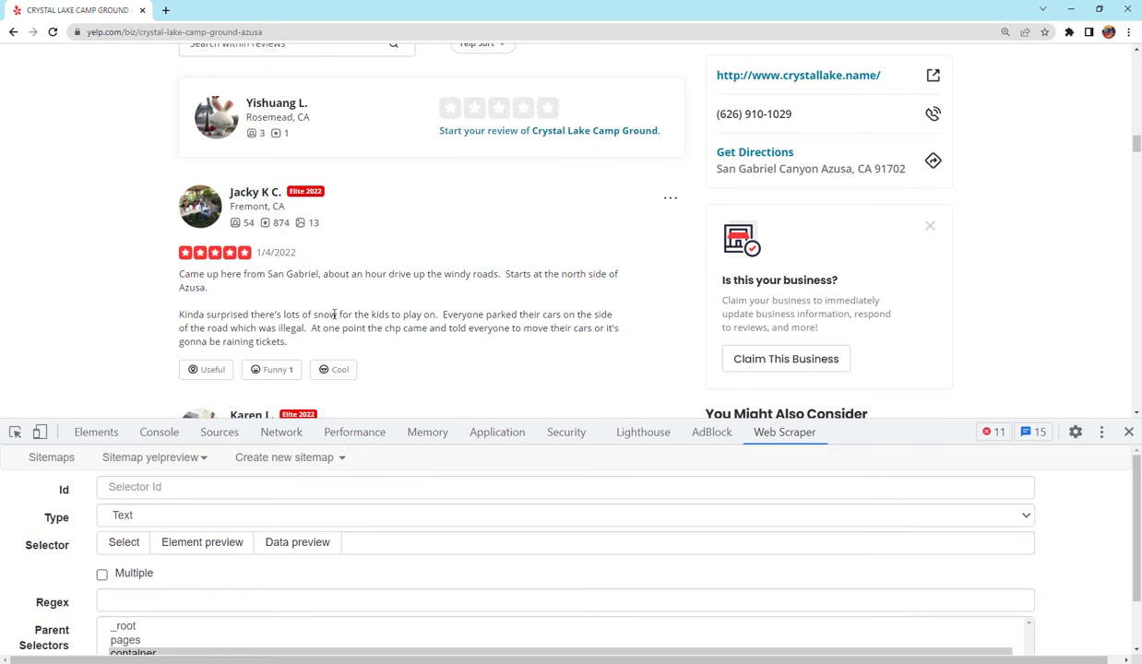
pyautogui.click(160, 487)
pyautogui.write('review')
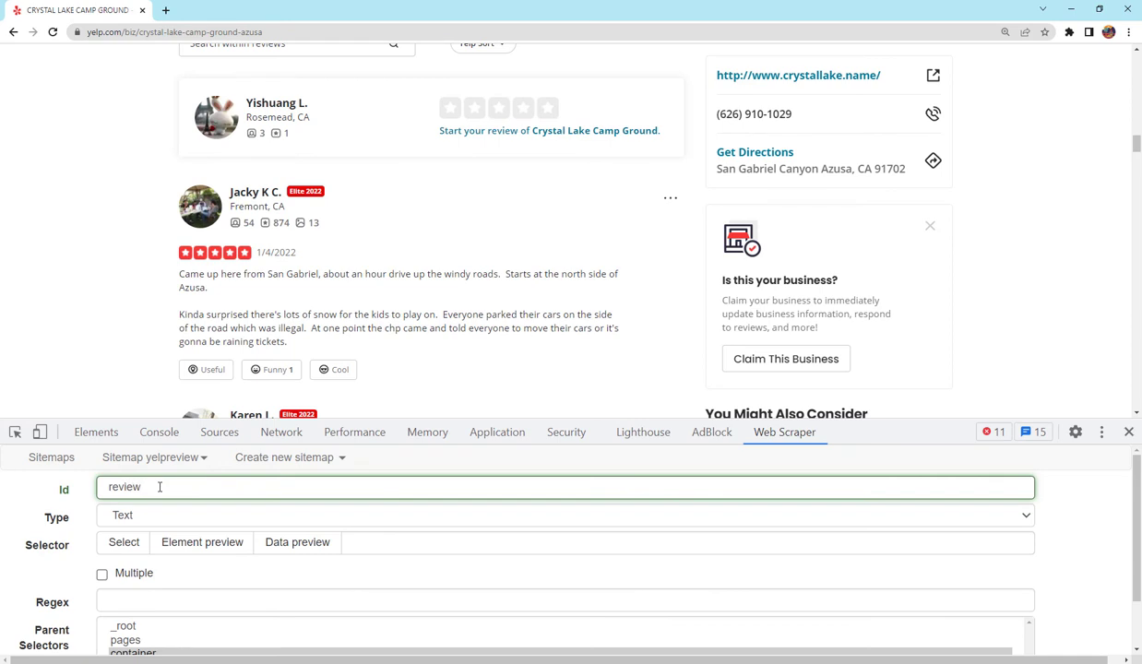
pyautogui.click(123, 543)
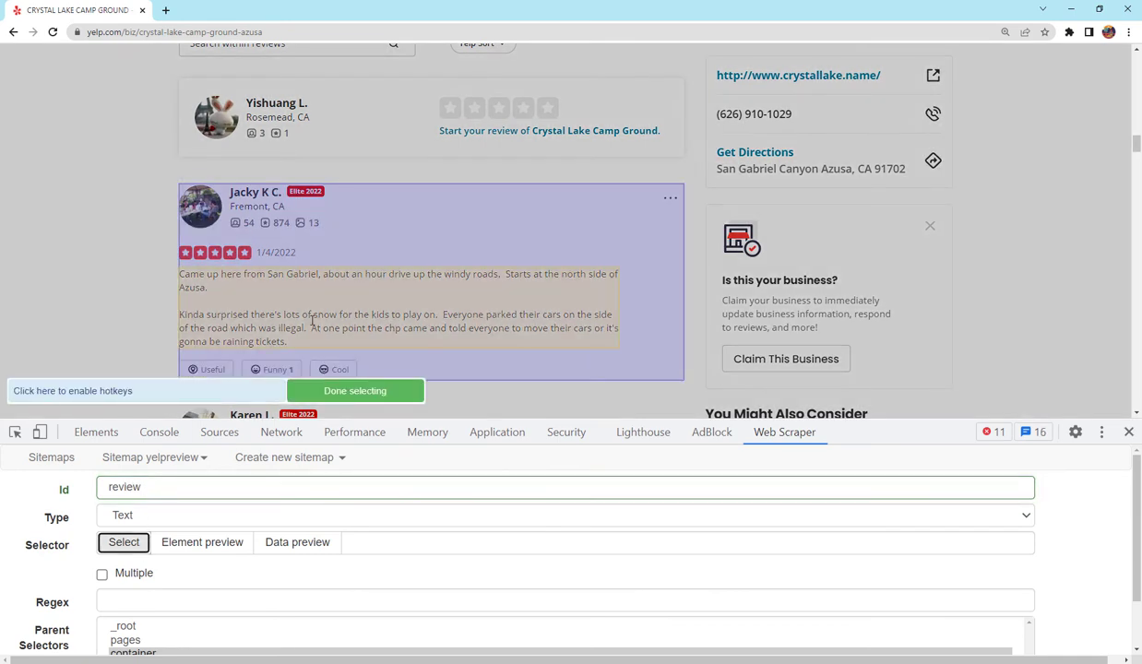
pyautogui.click(311, 320)
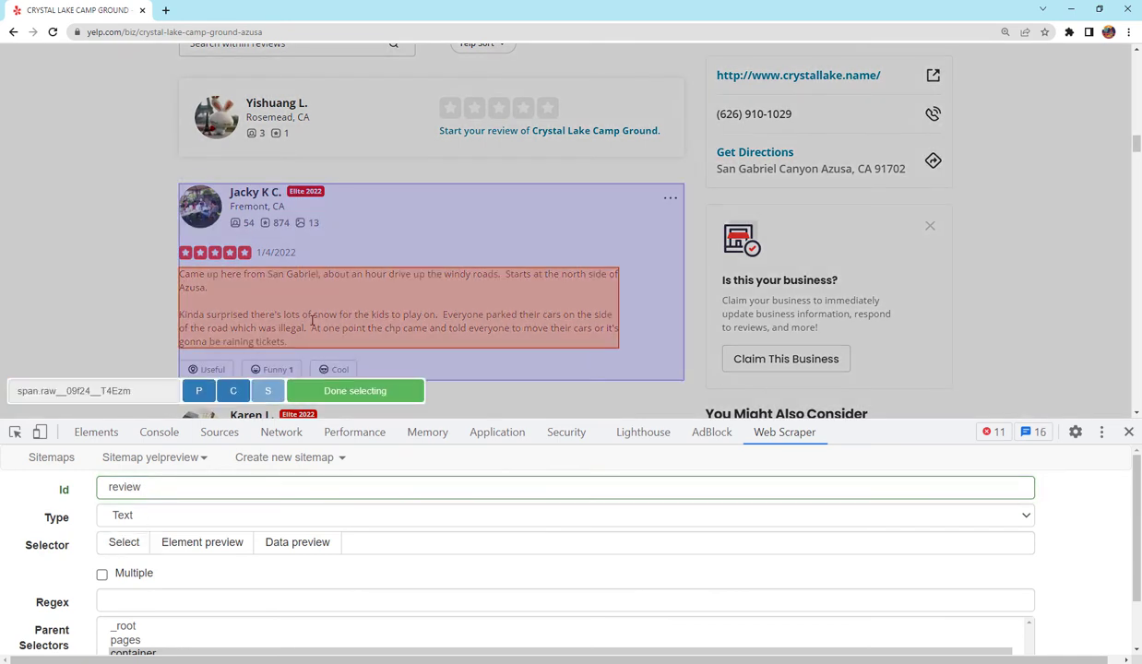
pyautogui.scroll(-1, 312, 321)
pyautogui.click(328, 394)
pyautogui.scroll(-1, 135, 572)
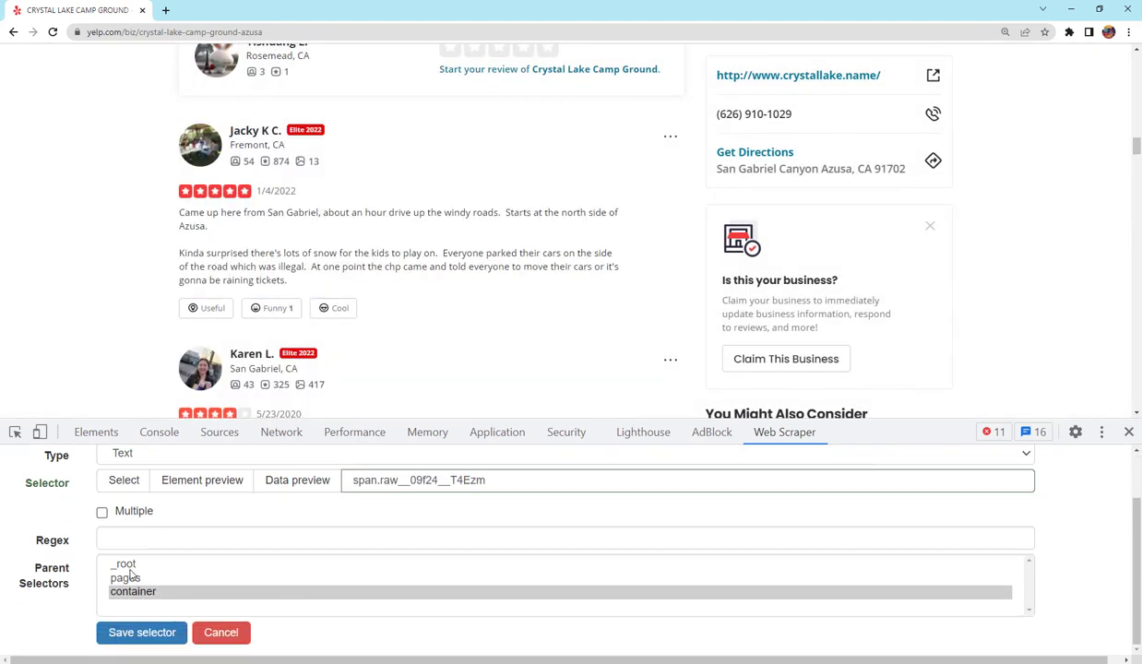
pyautogui.click(143, 636)
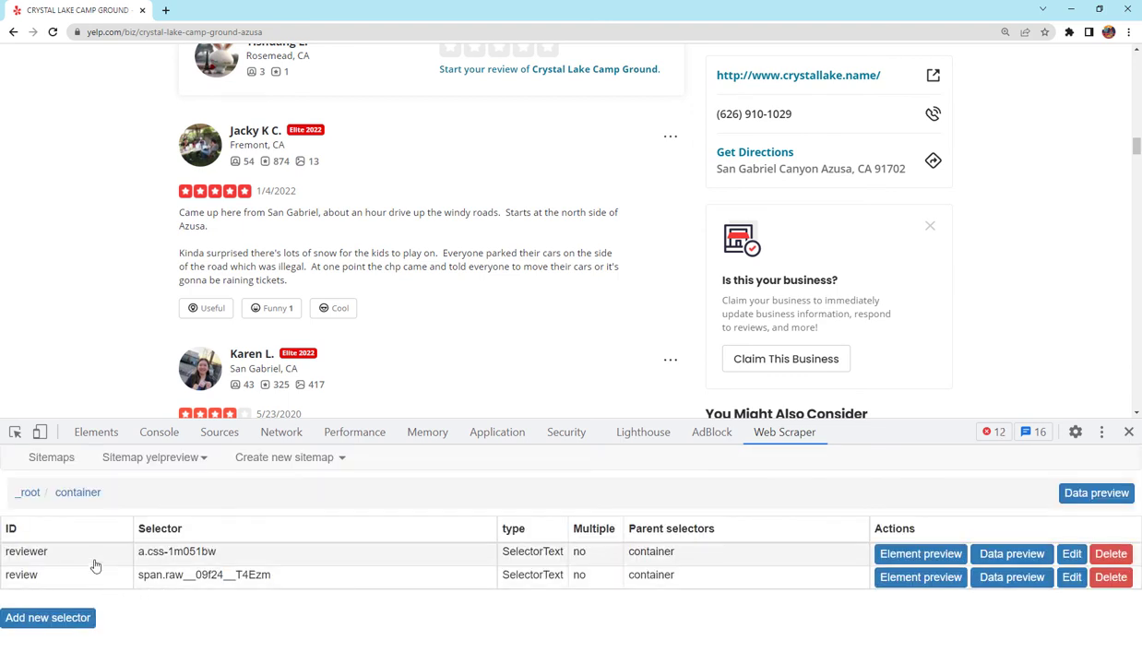
# Step: Open the yelpreview sitemap's selector graph and expand the container and nested pages nodes to examine the selector hierarchy
pyautogui.click(32, 496)
pyautogui.click(138, 458)
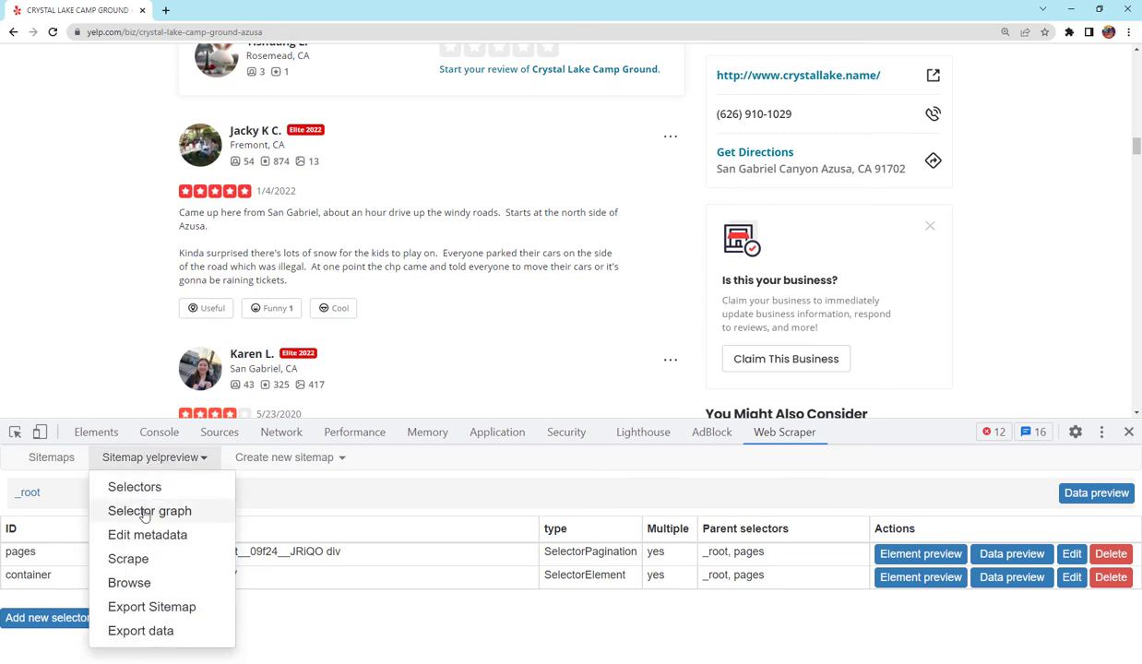
pyautogui.click(145, 513)
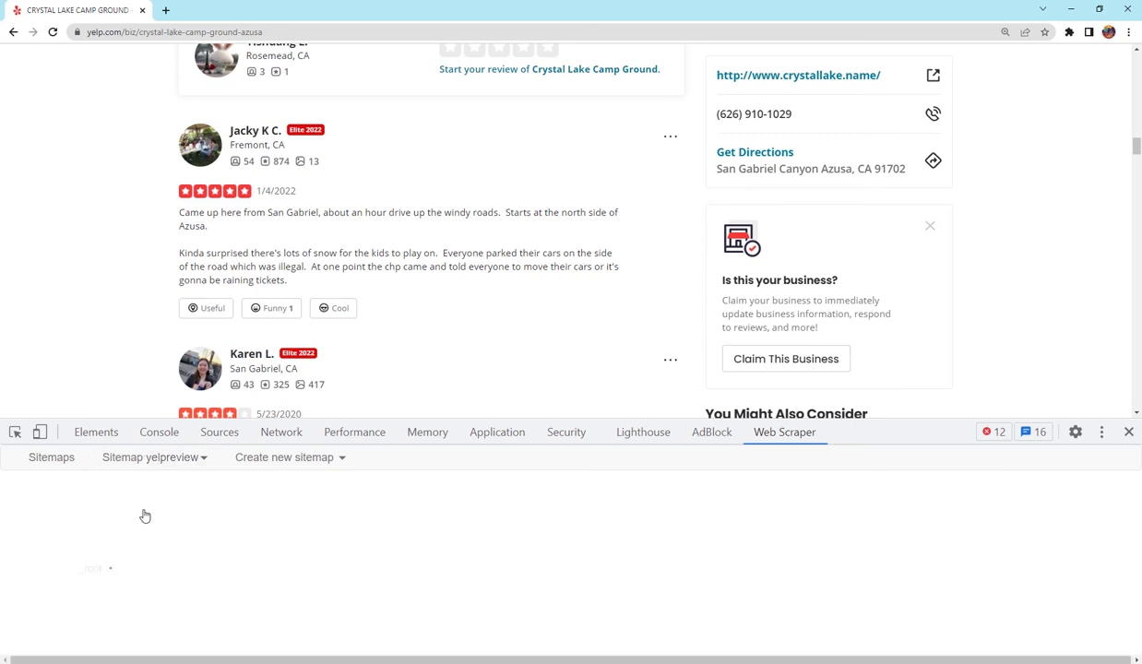
pyautogui.click(110, 569)
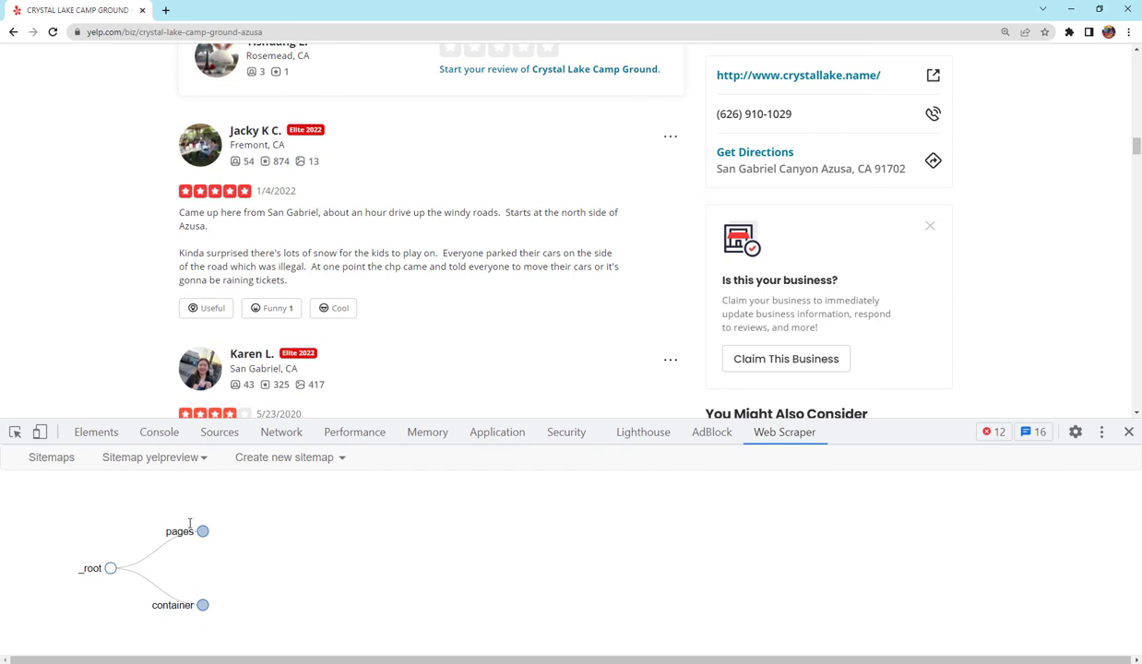
pyautogui.click(203, 606)
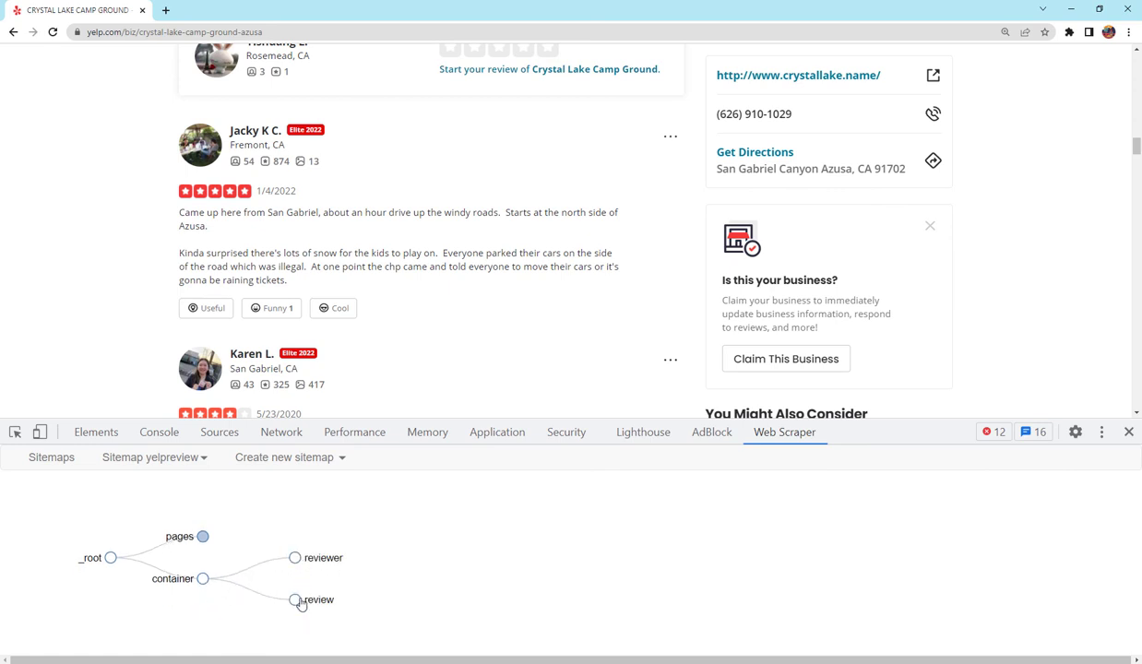
pyautogui.click(202, 539)
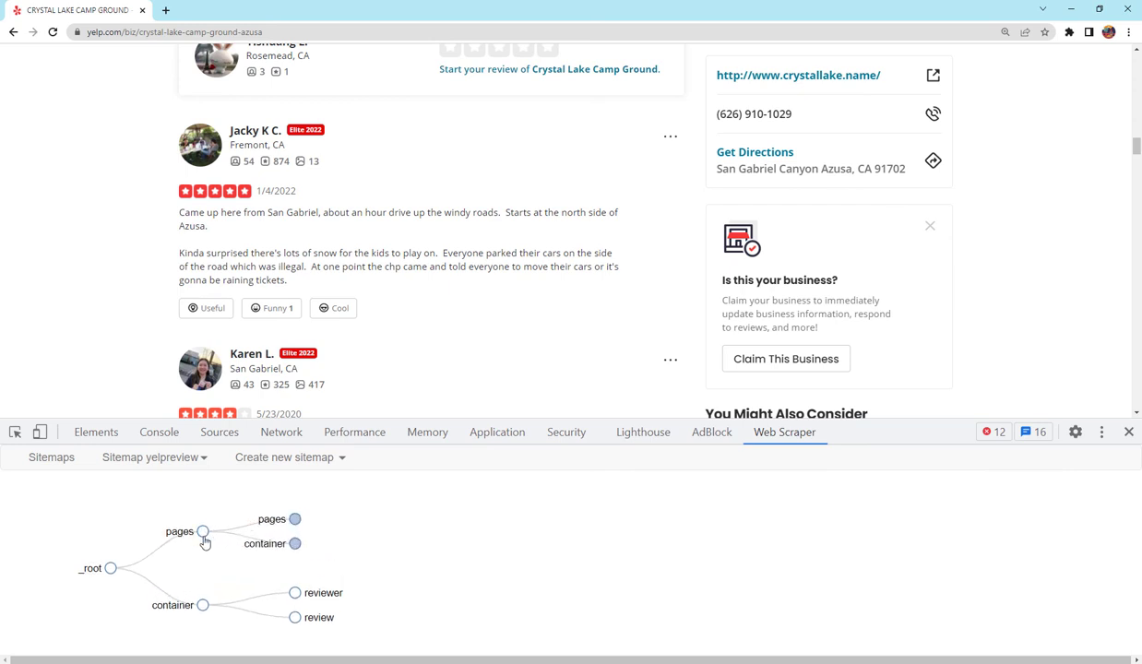
pyautogui.click(296, 545)
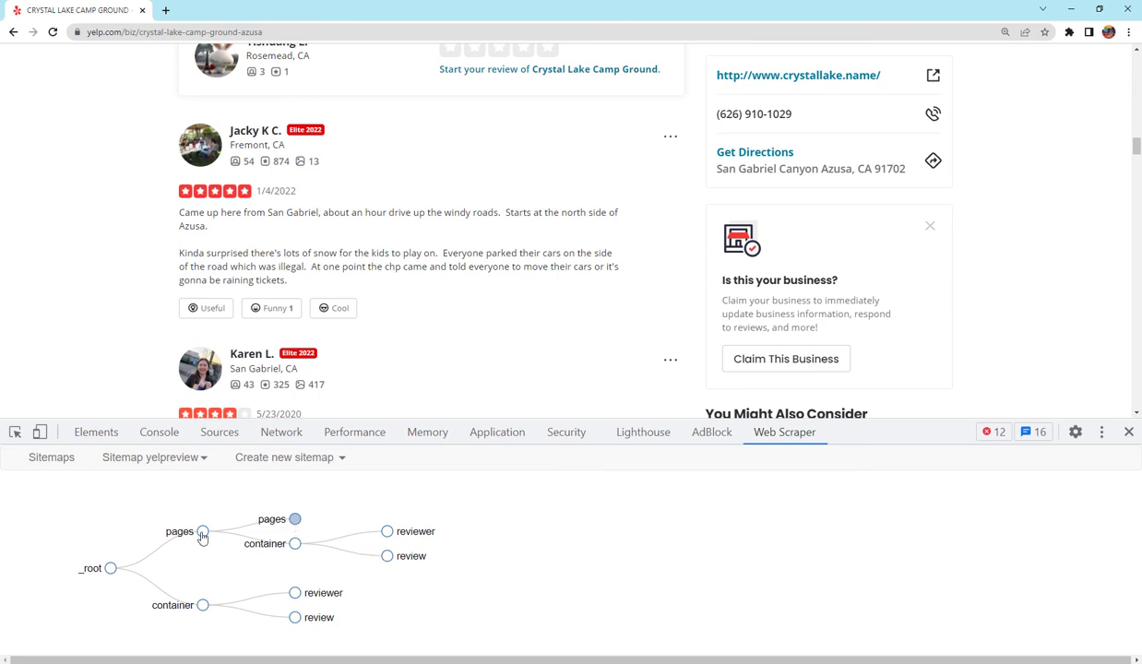
pyautogui.click(295, 520)
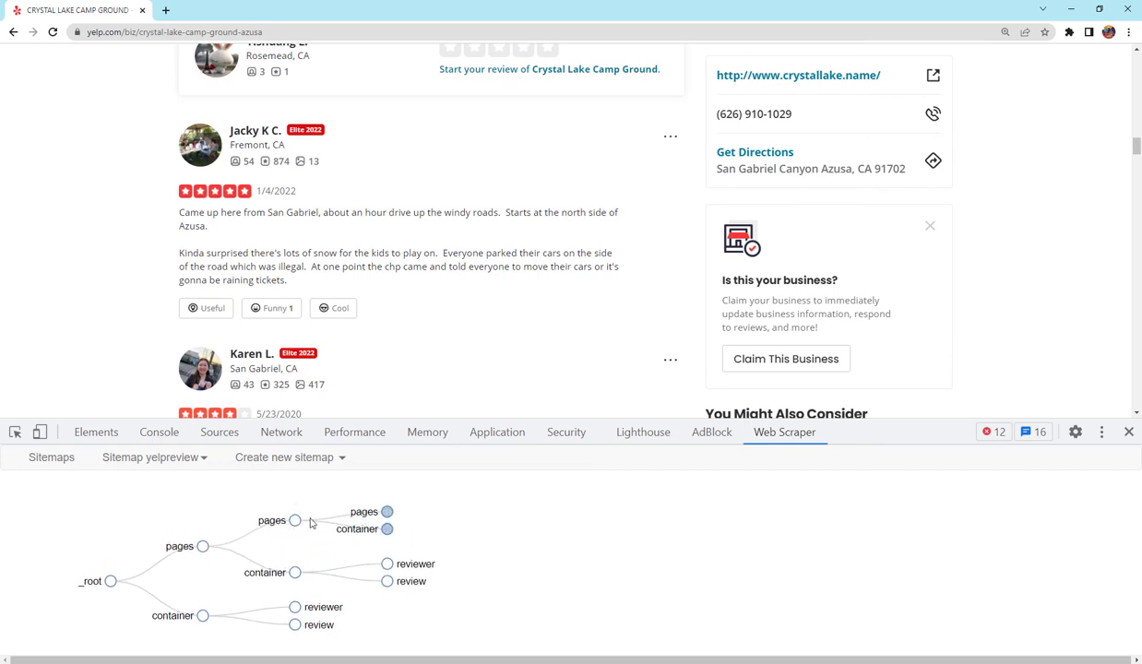
pyautogui.click(386, 511)
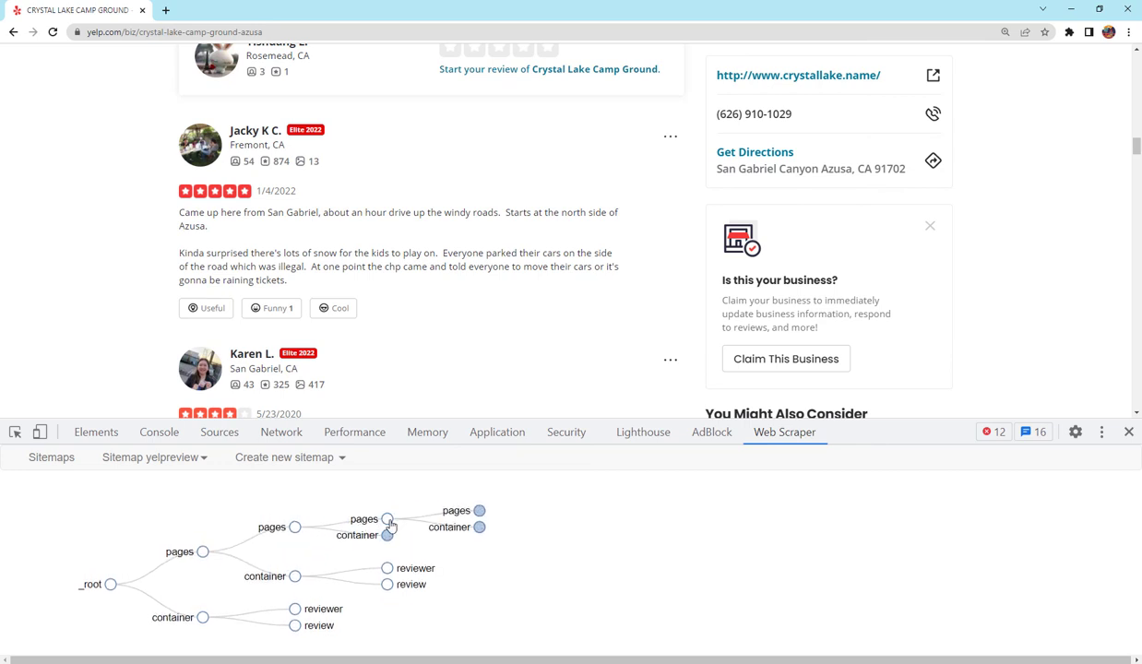
pyautogui.click(479, 511)
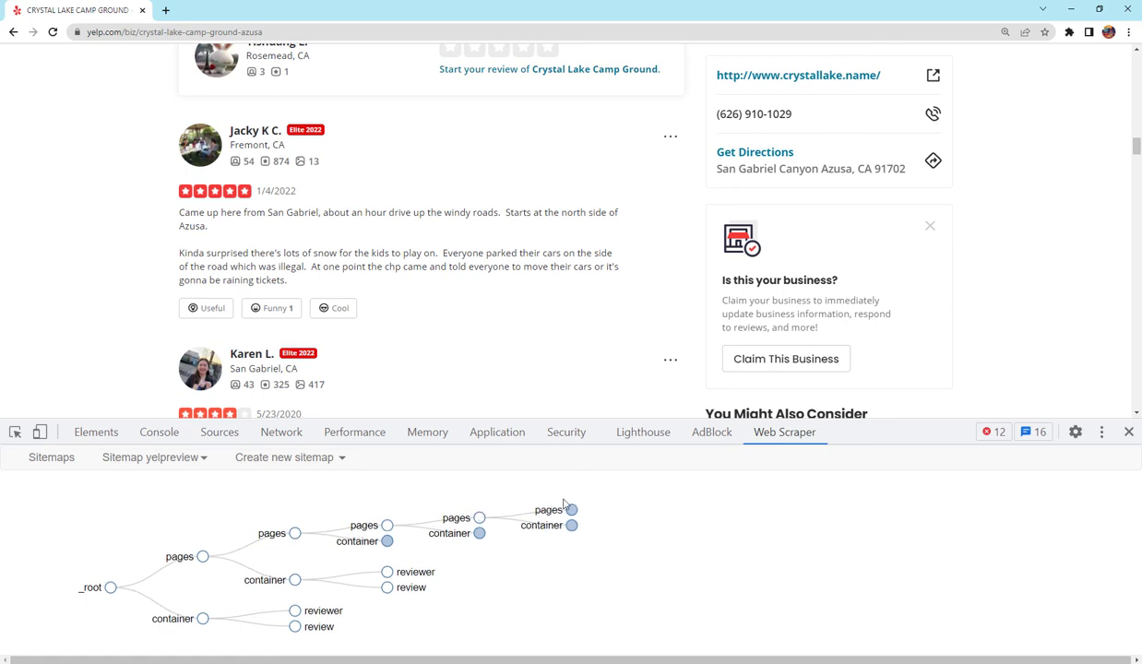
pyautogui.scroll(-1, 514, 503)
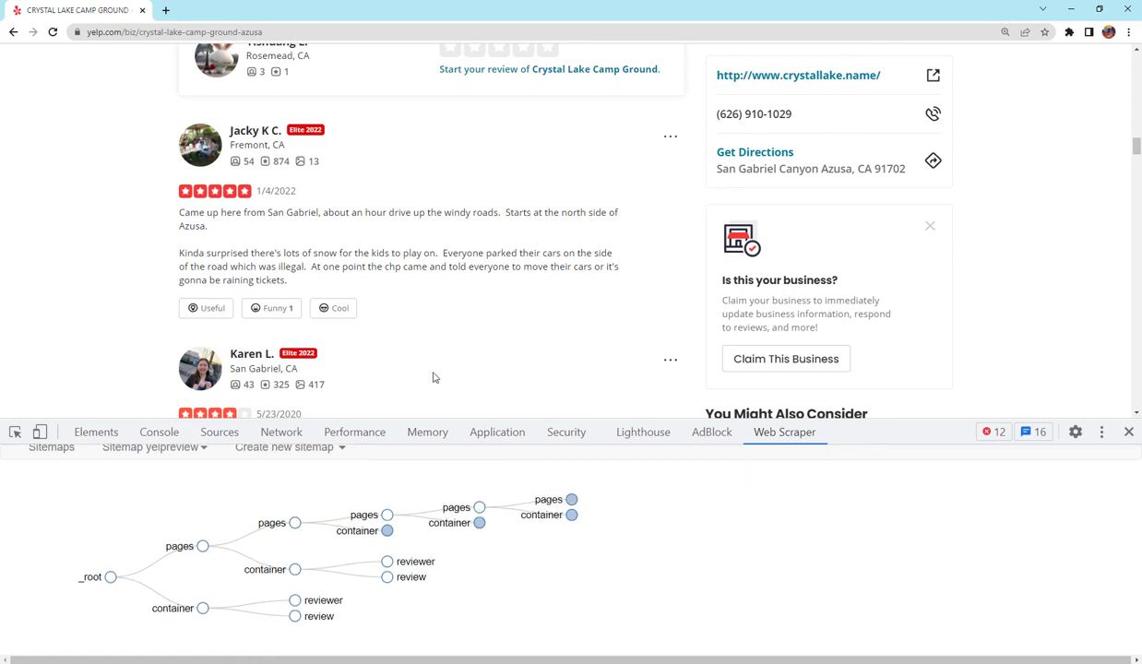
pyautogui.scroll(1, 291, 535)
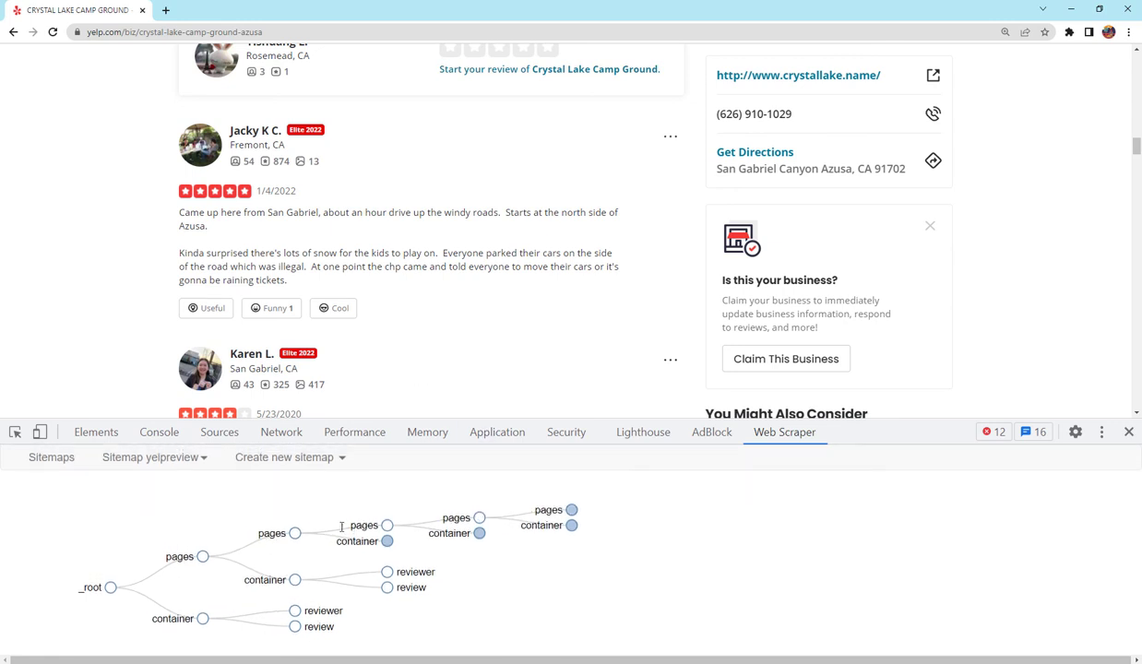
# Step: Start scraping the yelpreview sitemap with the 2000 ms request interval and 2000 ms page load delay
pyautogui.click(165, 465)
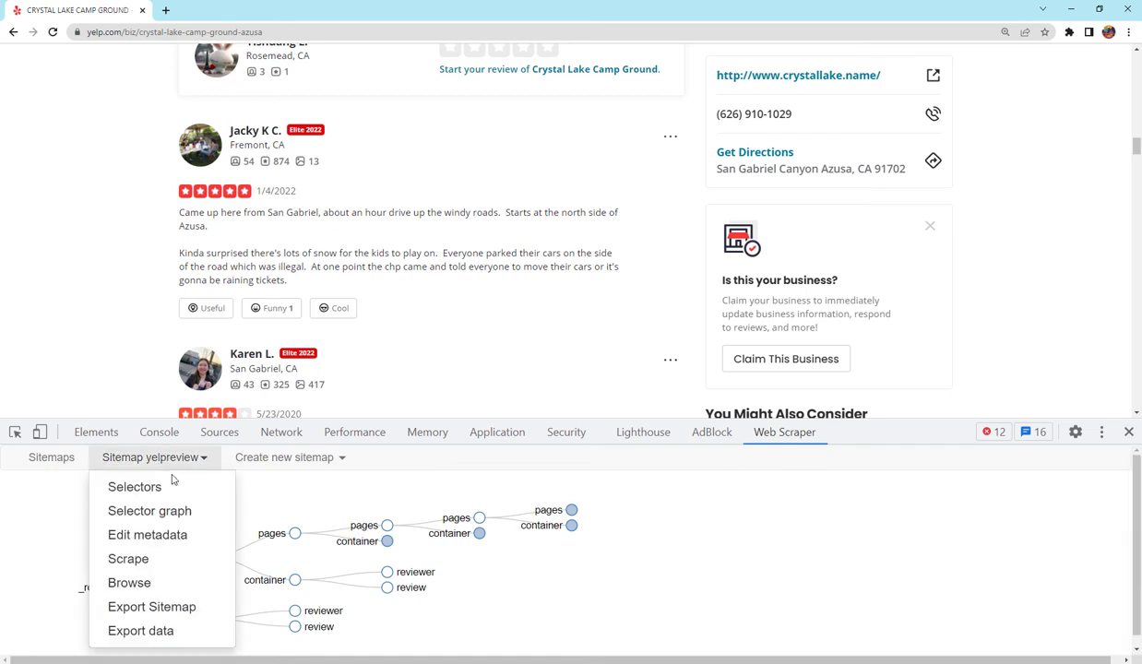
pyautogui.click(152, 563)
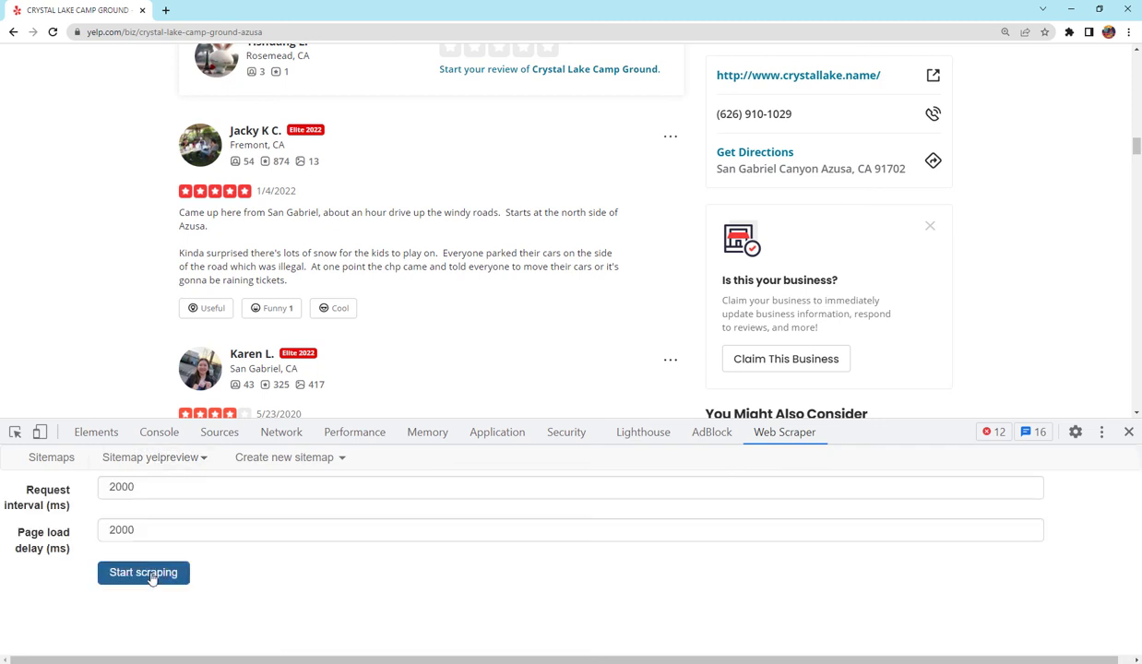
pyautogui.click(143, 572)
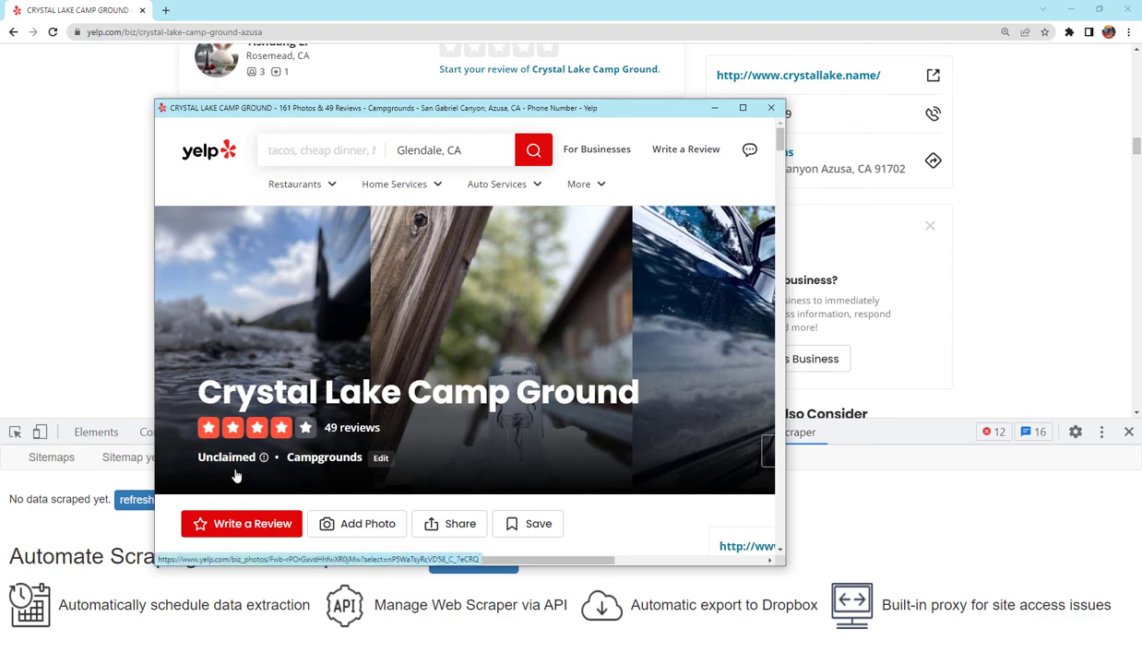
pyautogui.scroll(-8, 236, 475)
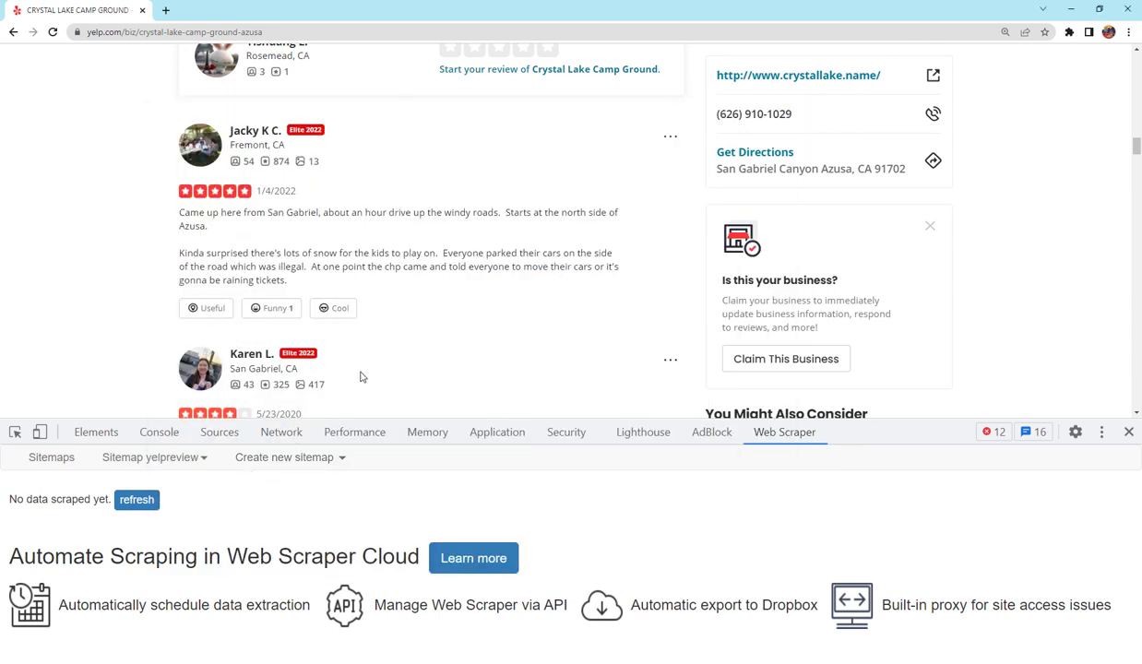
# Step: Refresh the scraped data and look through the reviewer and review columns
pyautogui.click(137, 499)
pyautogui.scroll(-10, 213, 574)
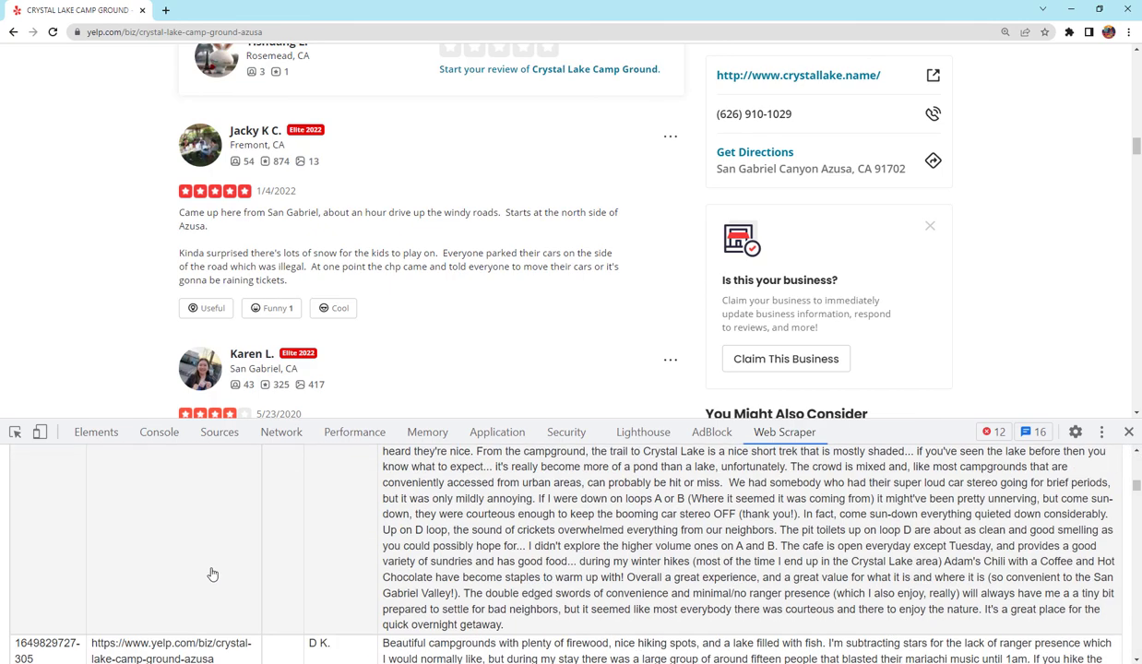
pyautogui.scroll(-10, 212, 575)
pyautogui.scroll(8, 212, 574)
pyautogui.scroll(10, 212, 574)
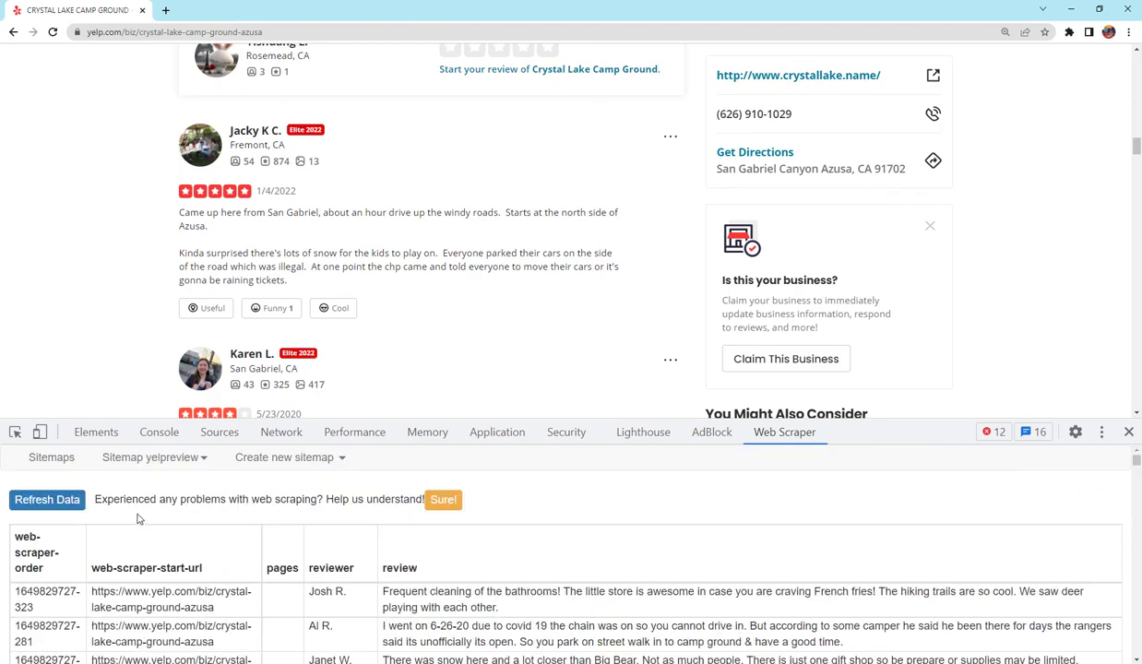
# Step: Open the data export options for the yelpreview sitemap
pyautogui.click(127, 454)
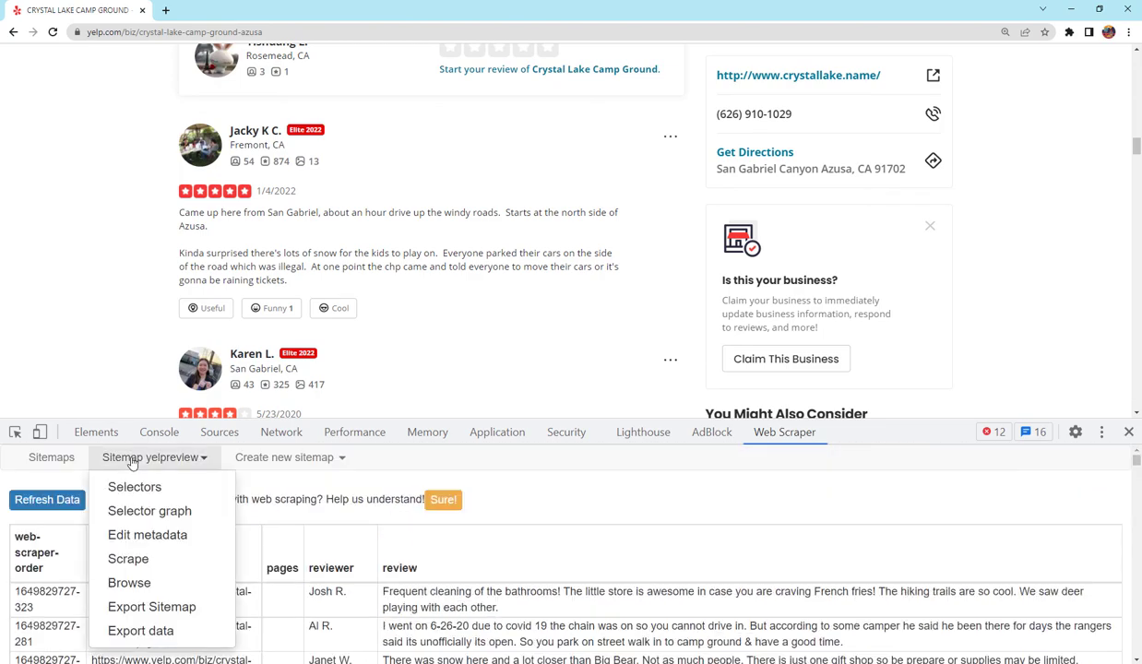
pyautogui.click(136, 629)
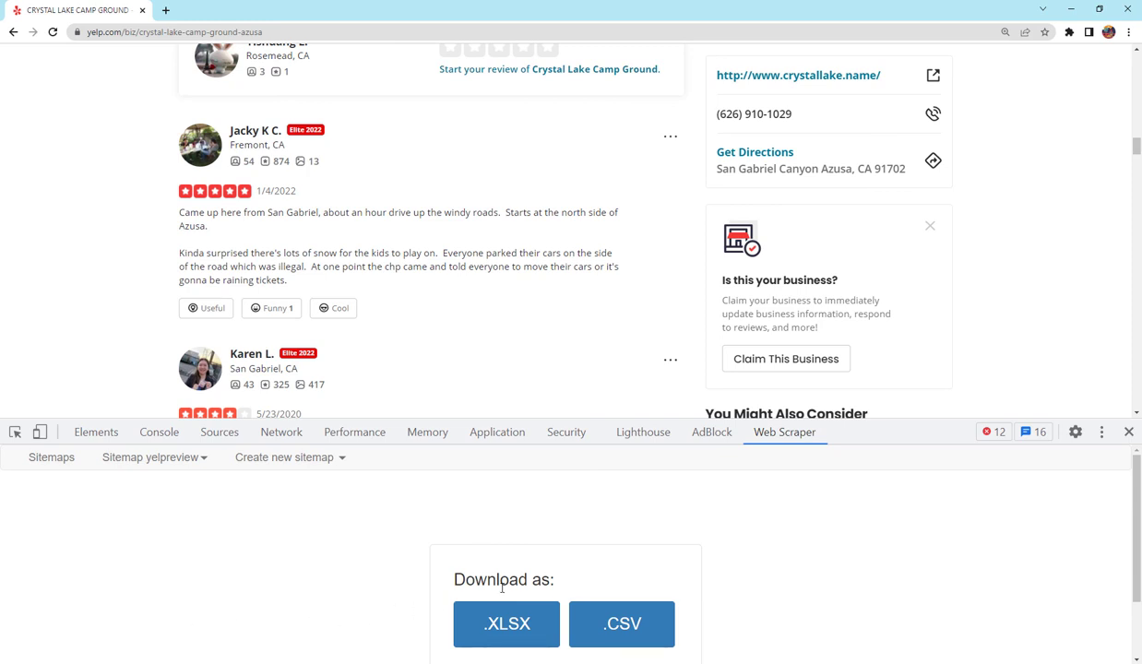